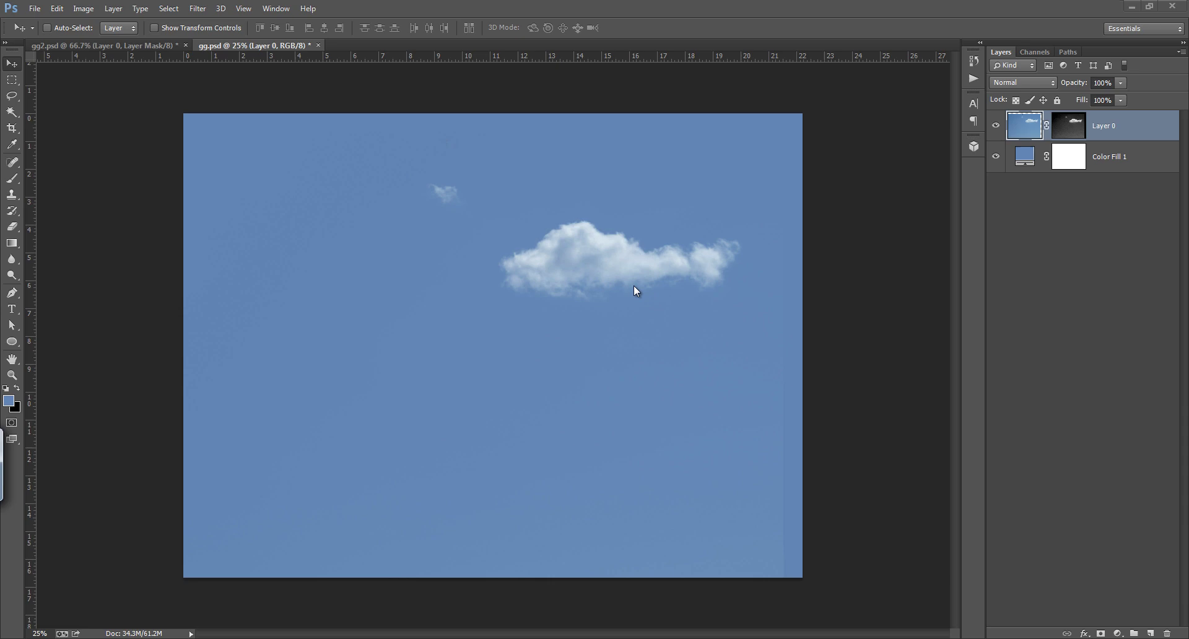
With the fill hidden, nudge the cloud layer up and right, then show the fill again
{"action": "left_click", "coordinate": [997, 157]}
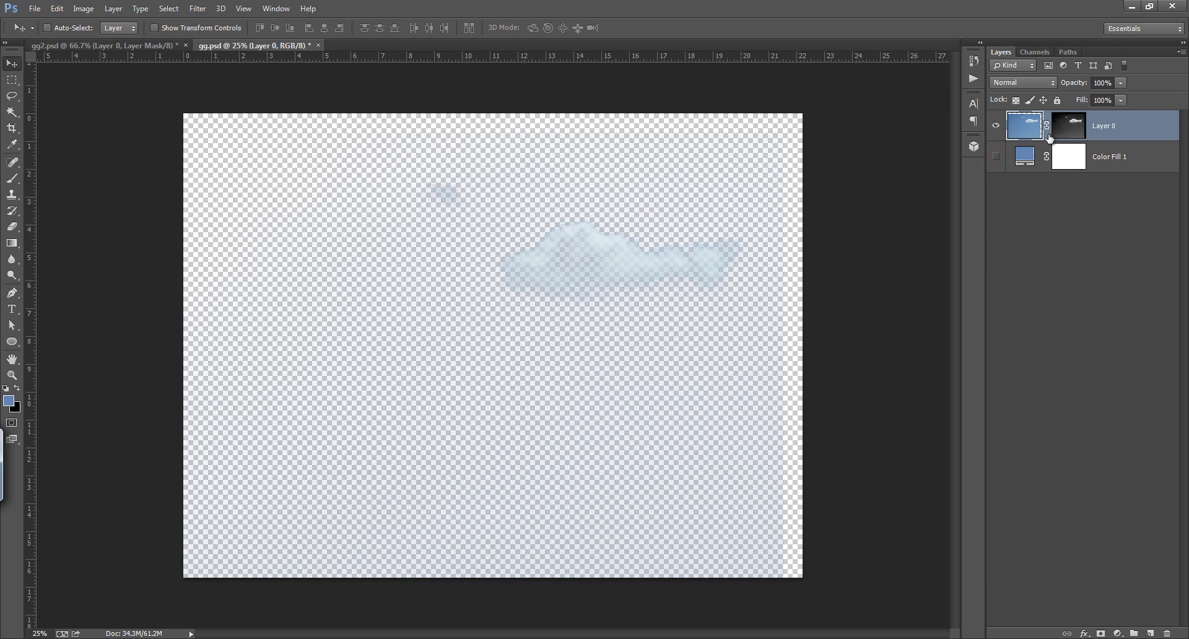
{"action": "left_click_drag", "start_coordinate": [612, 261], "coordinate": [639, 253]}
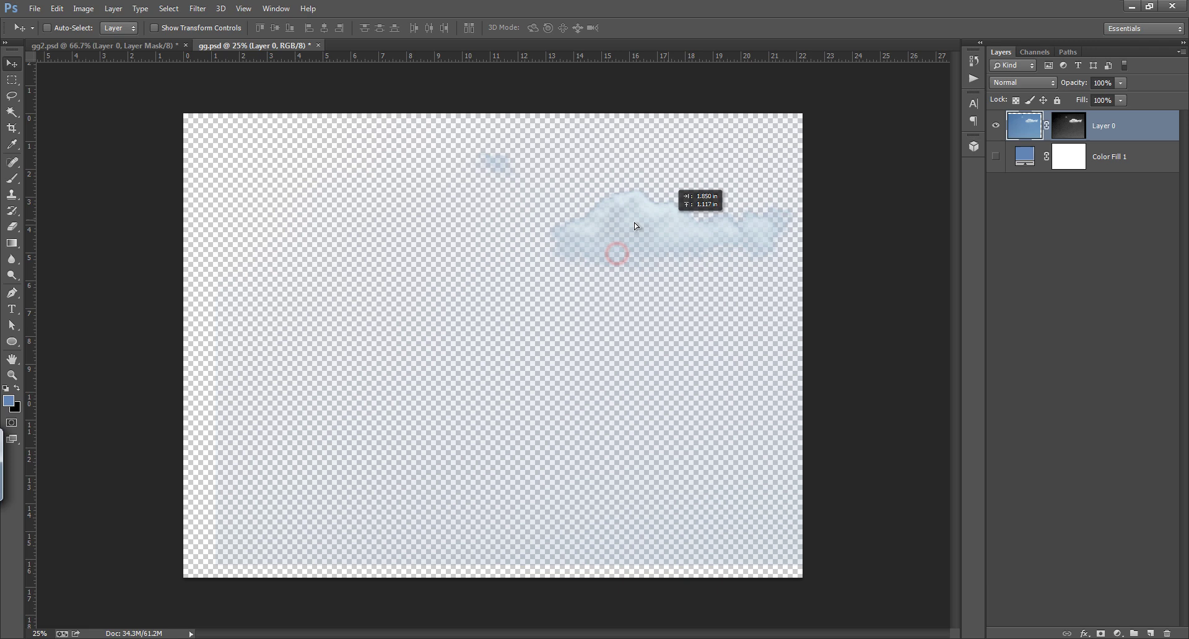
{"action": "left_click", "coordinate": [1025, 159]}
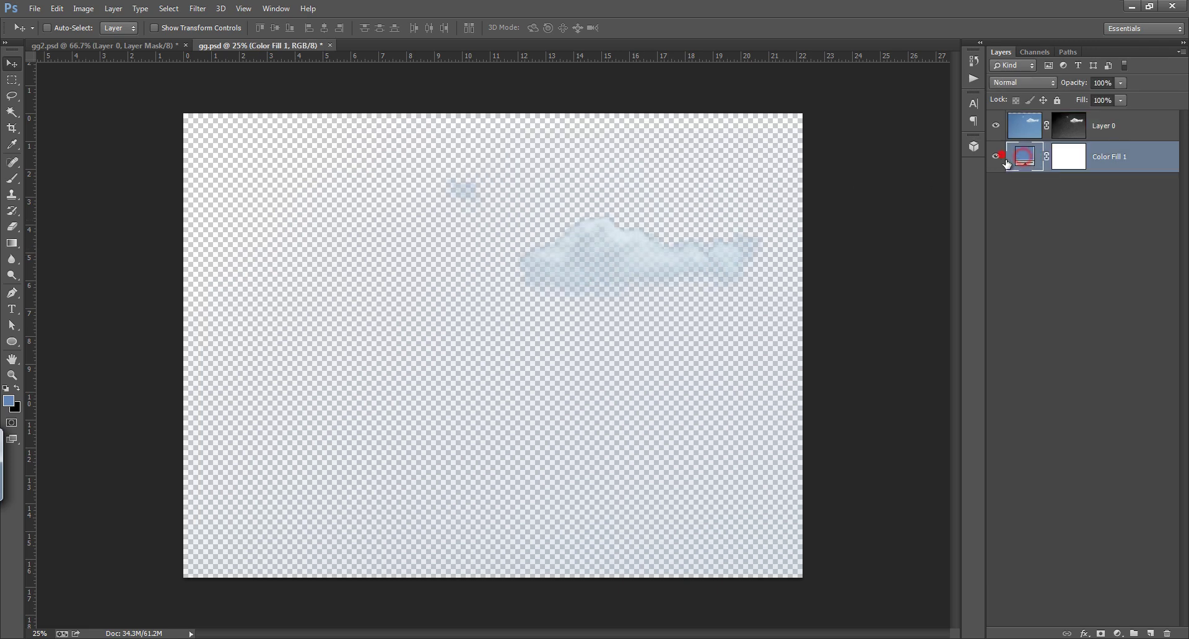
Change Color Fill 1 to pink b56293
{"action": "double_click", "coordinate": [1027, 159]}
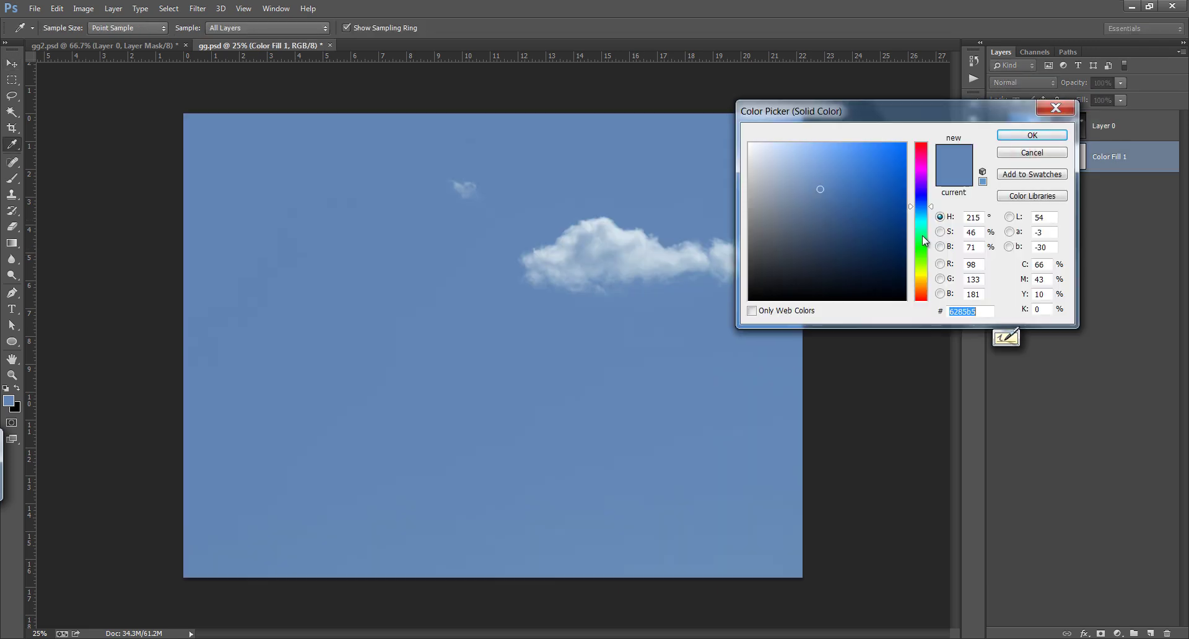
{"action": "left_click", "coordinate": [923, 235]}
{"action": "left_click", "coordinate": [922, 274]}
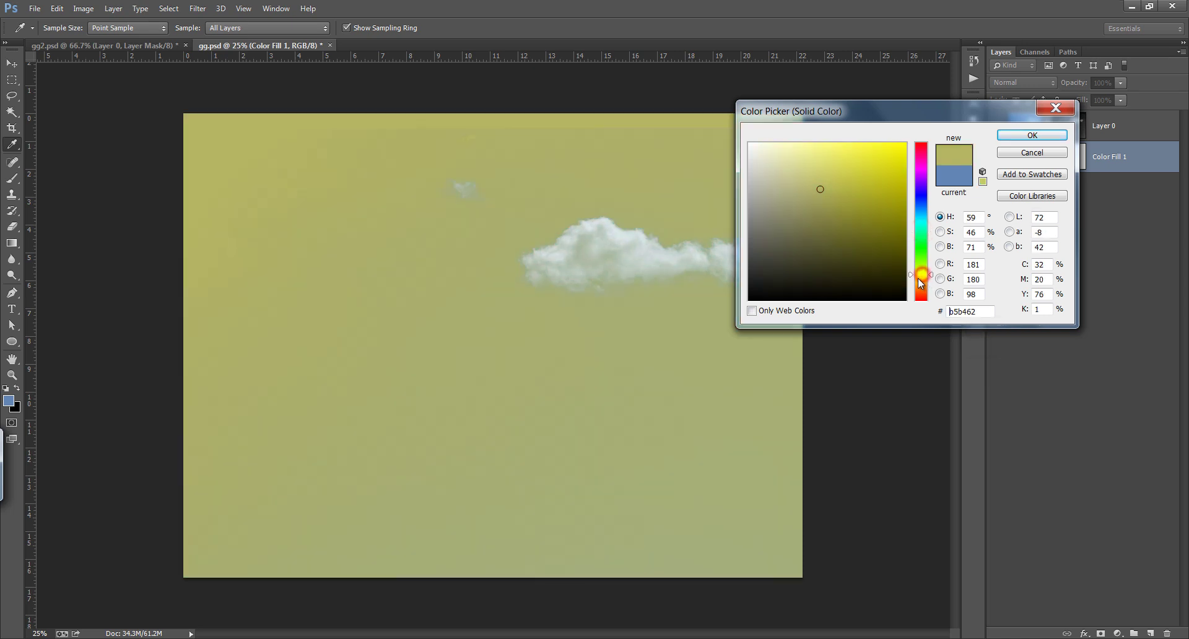
{"action": "left_click", "coordinate": [922, 160]}
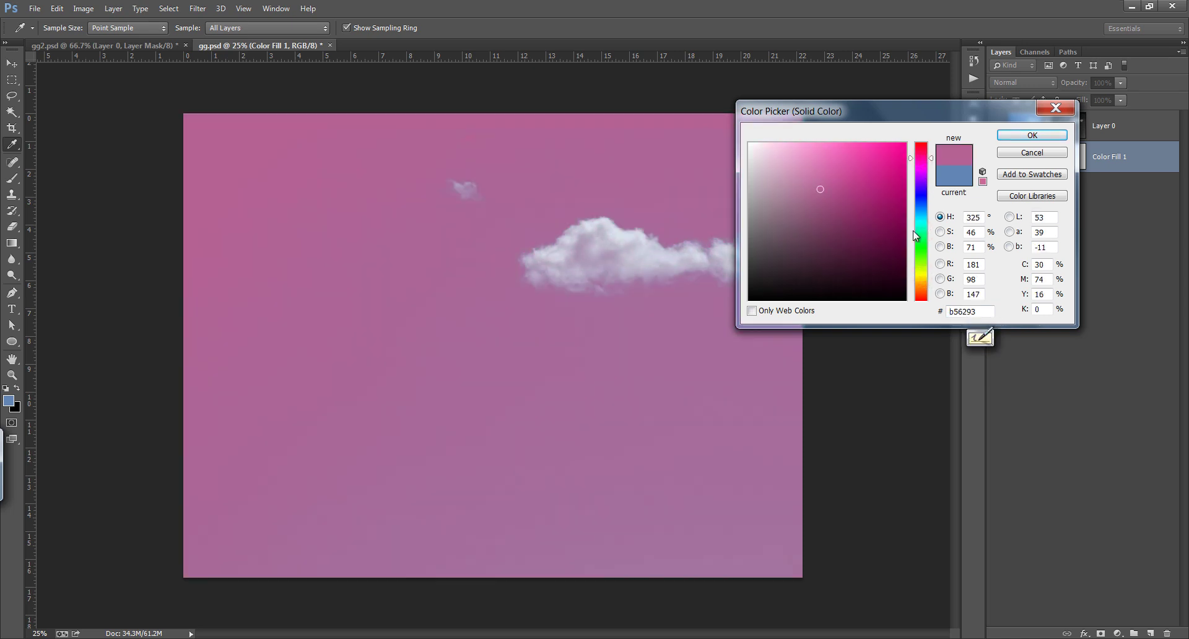
{"action": "left_click", "coordinate": [1032, 135]}
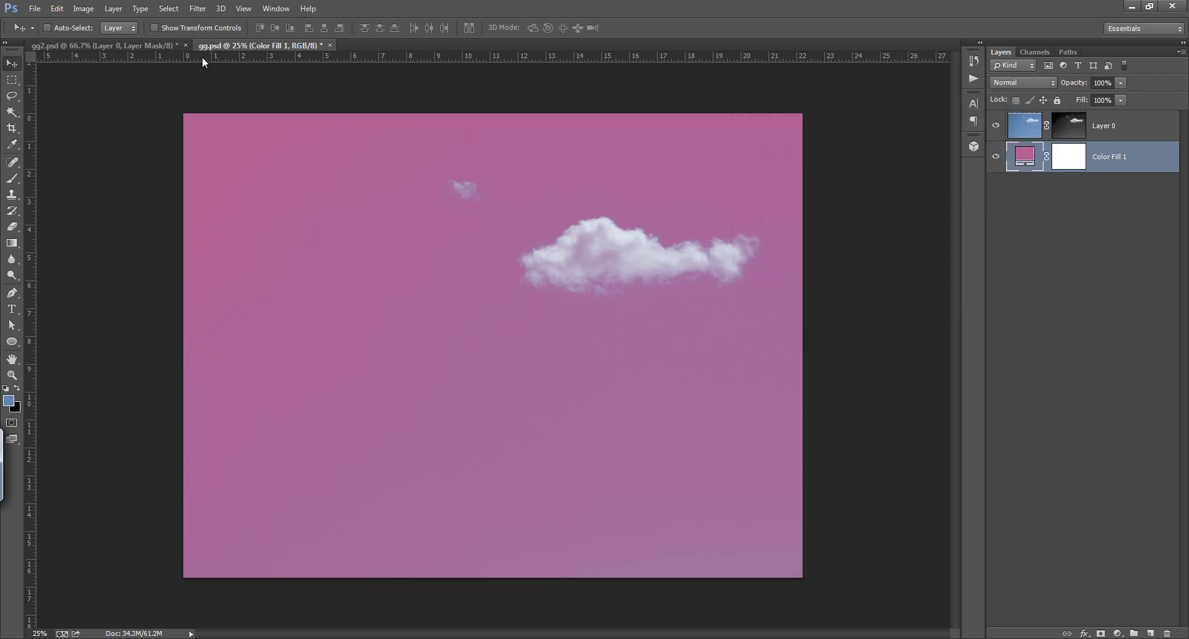
Make gg2.psd's colour fill pink b56293 as well
{"action": "left_click", "coordinate": [162, 45]}
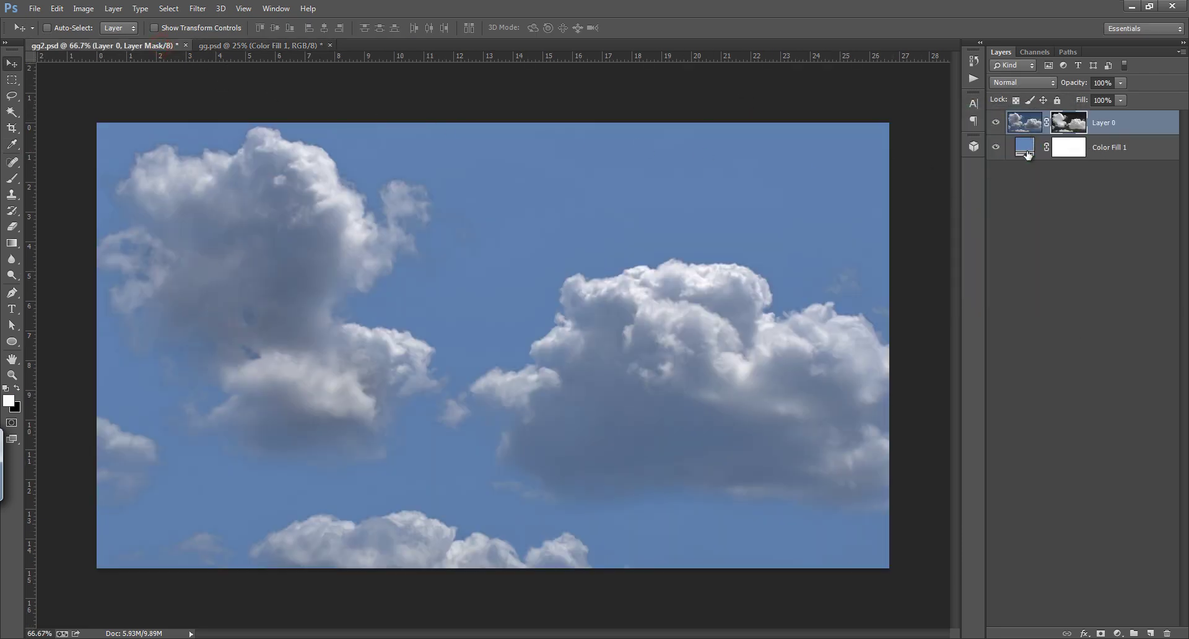
{"action": "double_click", "coordinate": [1025, 147]}
{"action": "left_click_drag", "start_coordinate": [921, 266], "coordinate": [922, 274]}
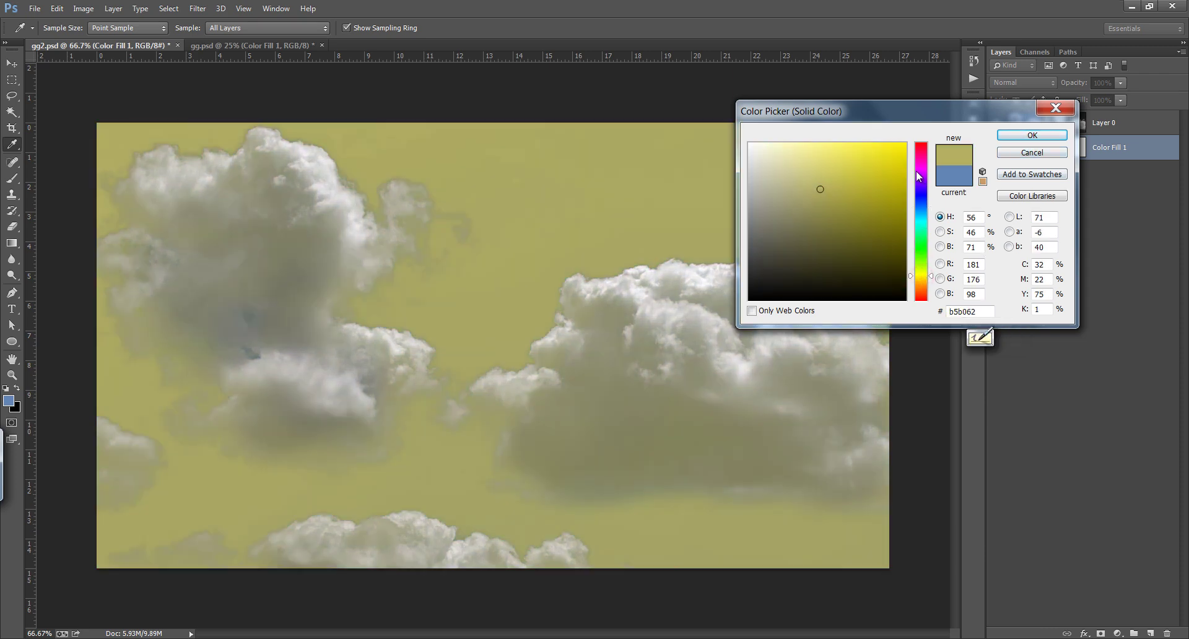
{"action": "left_click_drag", "start_coordinate": [918, 176], "coordinate": [921, 159]}
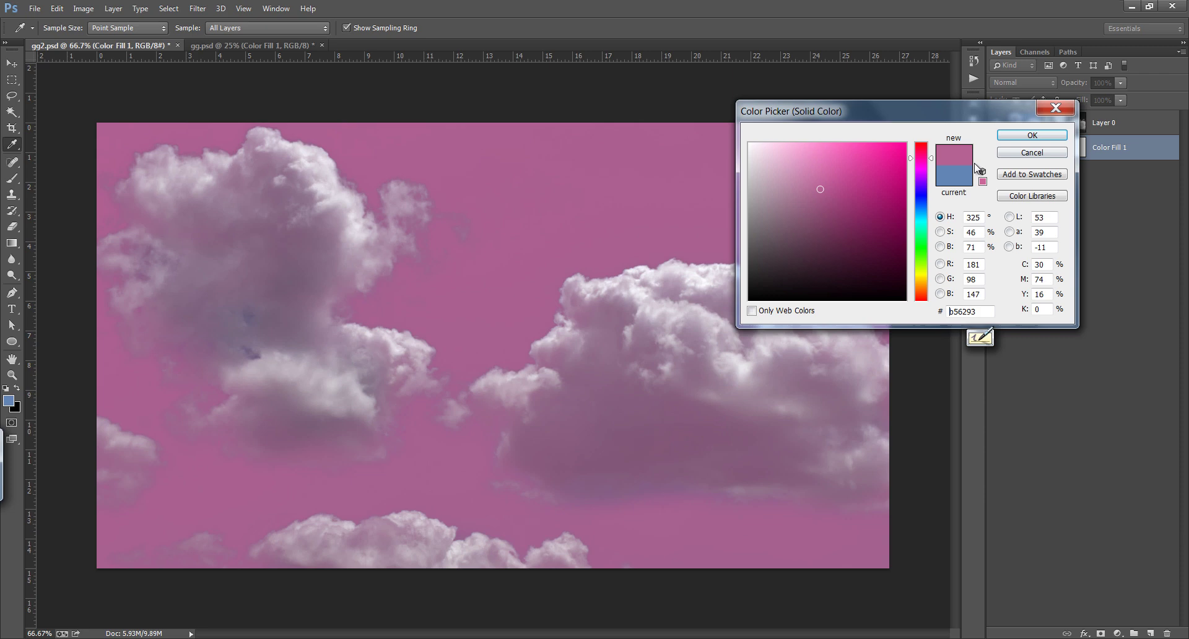
{"action": "left_click", "coordinate": [1031, 136]}
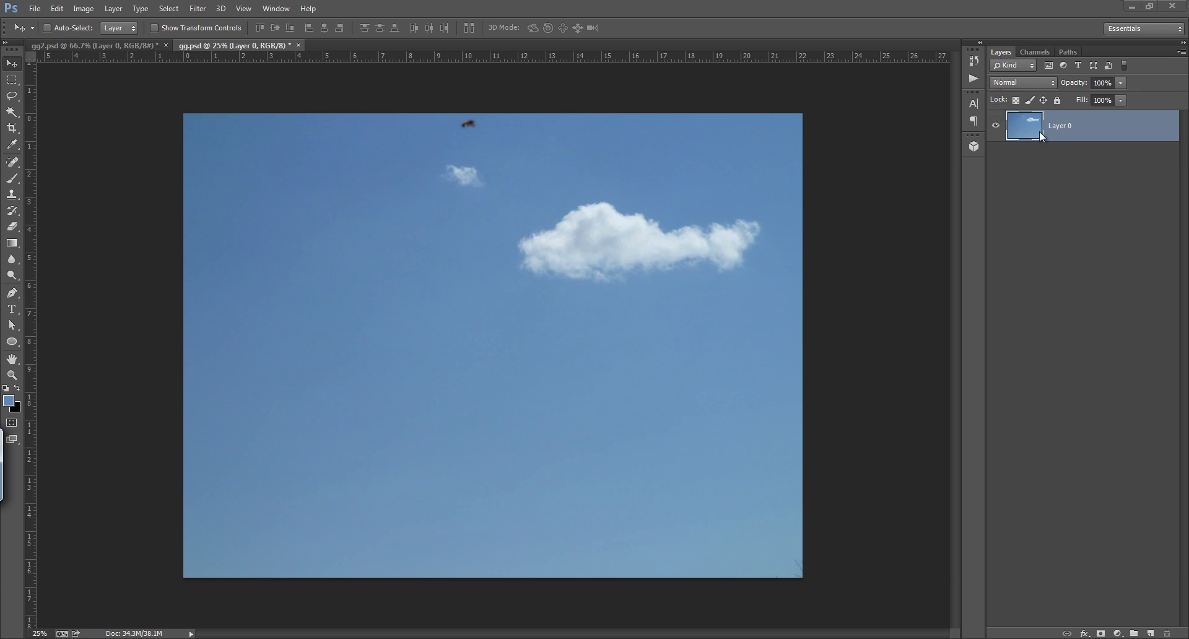
In the Channels panel, flip through the Red, Green and Blue channels to compare them
{"action": "left_click", "coordinate": [1036, 52]}
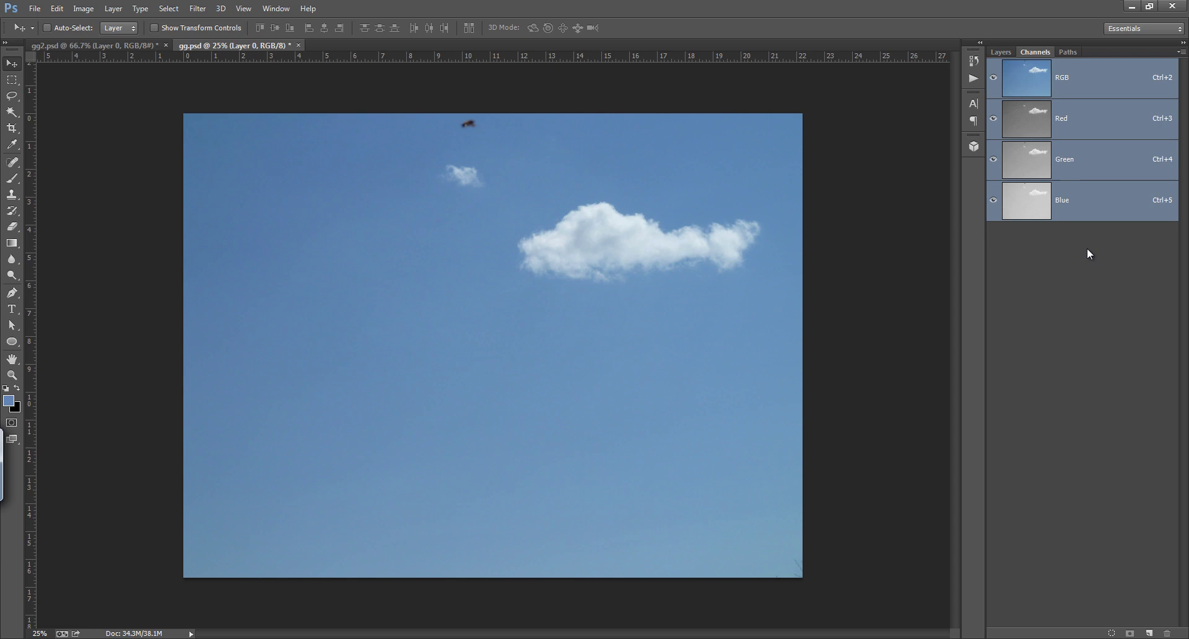
{"action": "left_click", "coordinate": [1091, 126]}
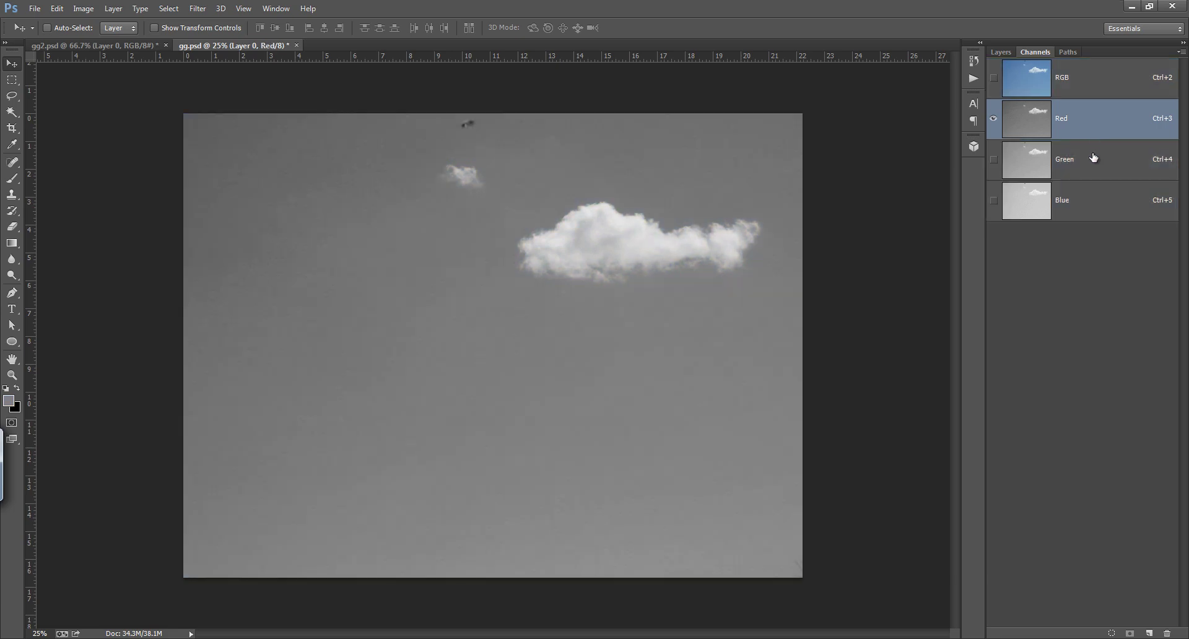
{"action": "left_click", "coordinate": [1095, 167]}
{"action": "left_click", "coordinate": [1092, 208]}
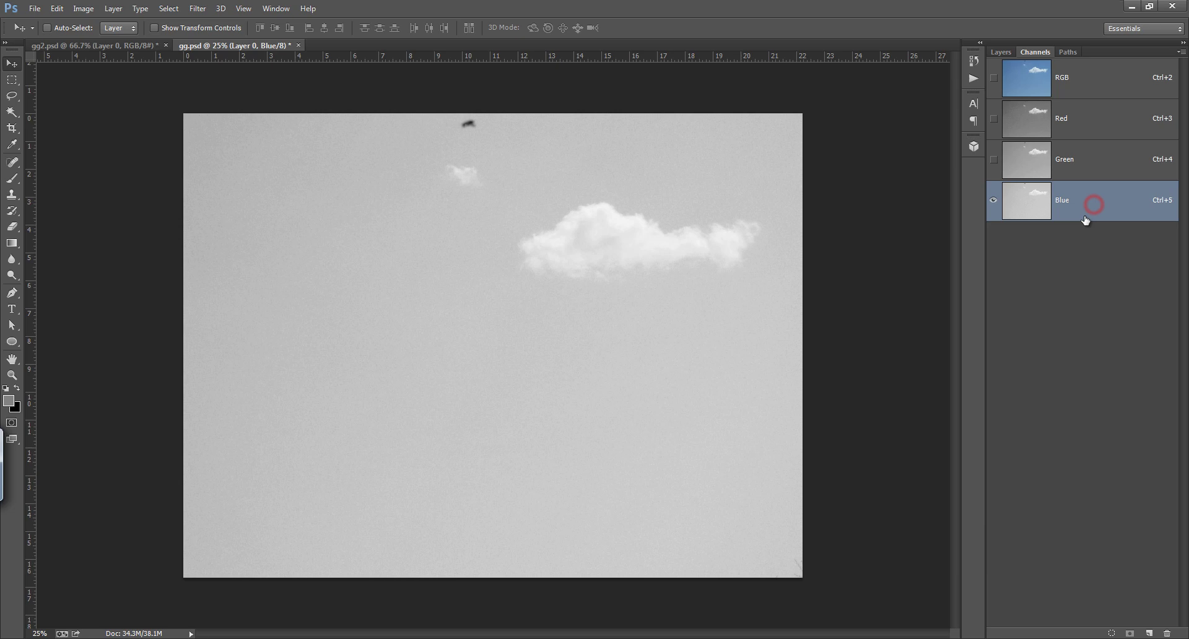
{"action": "left_click", "coordinate": [1087, 126]}
{"action": "left_click", "coordinate": [1092, 162]}
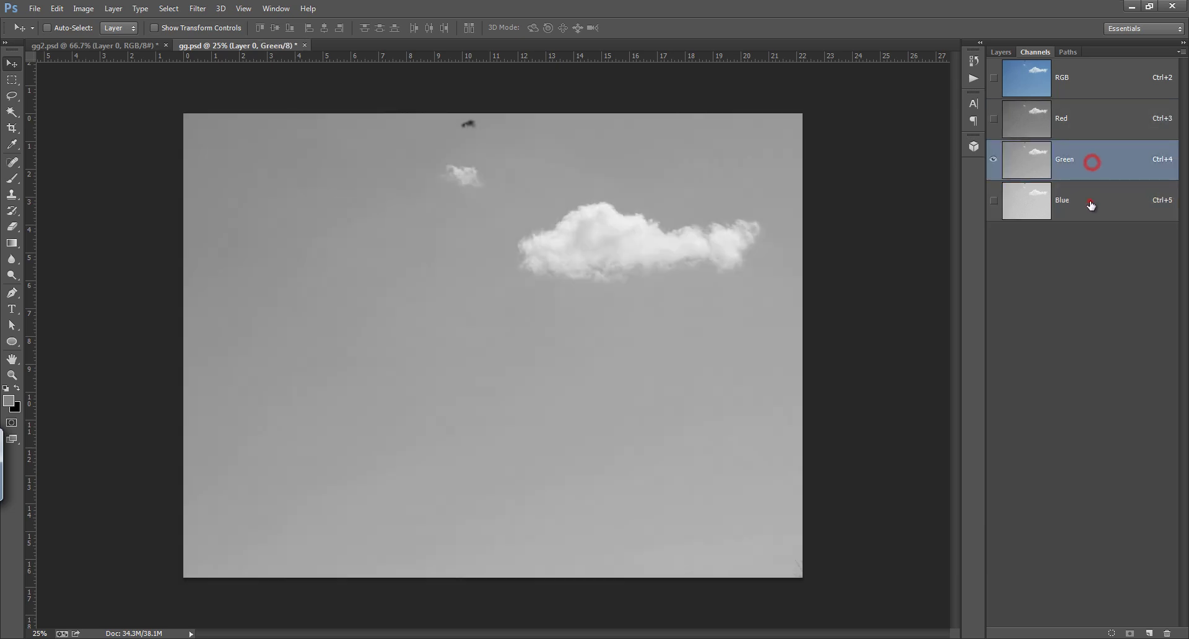
{"action": "left_click", "coordinate": [1091, 201]}
{"action": "left_click", "coordinate": [1090, 162]}
{"action": "left_click", "coordinate": [1087, 121]}
{"action": "left_click", "coordinate": [1087, 164]}
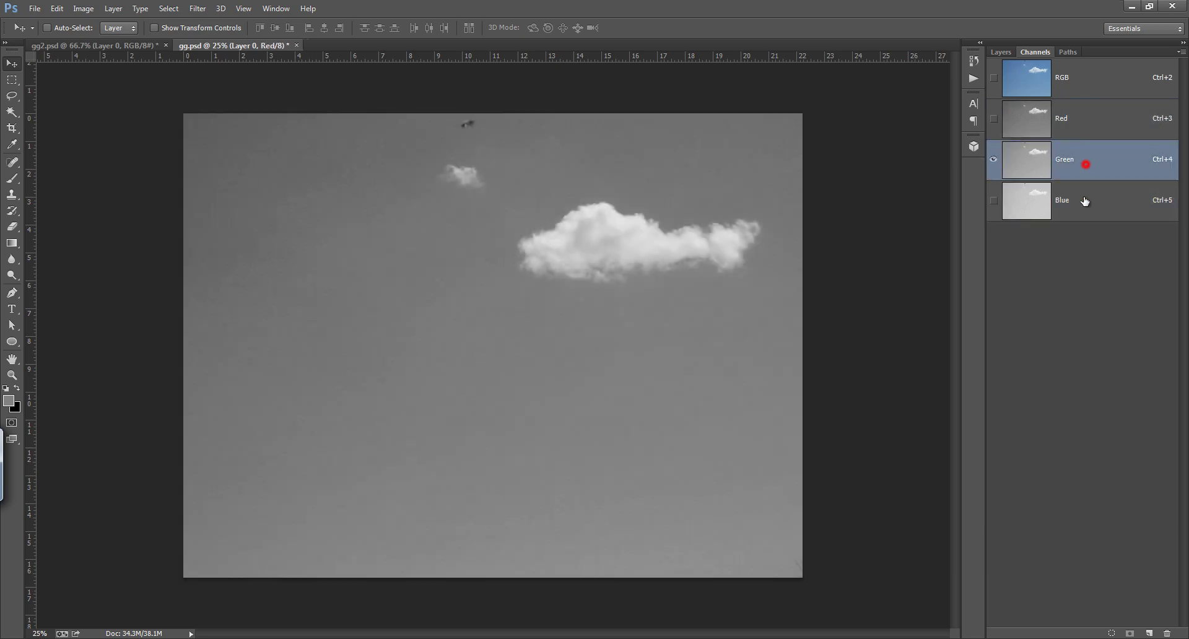
{"action": "left_click", "coordinate": [1086, 202]}
{"action": "left_click", "coordinate": [1088, 127]}
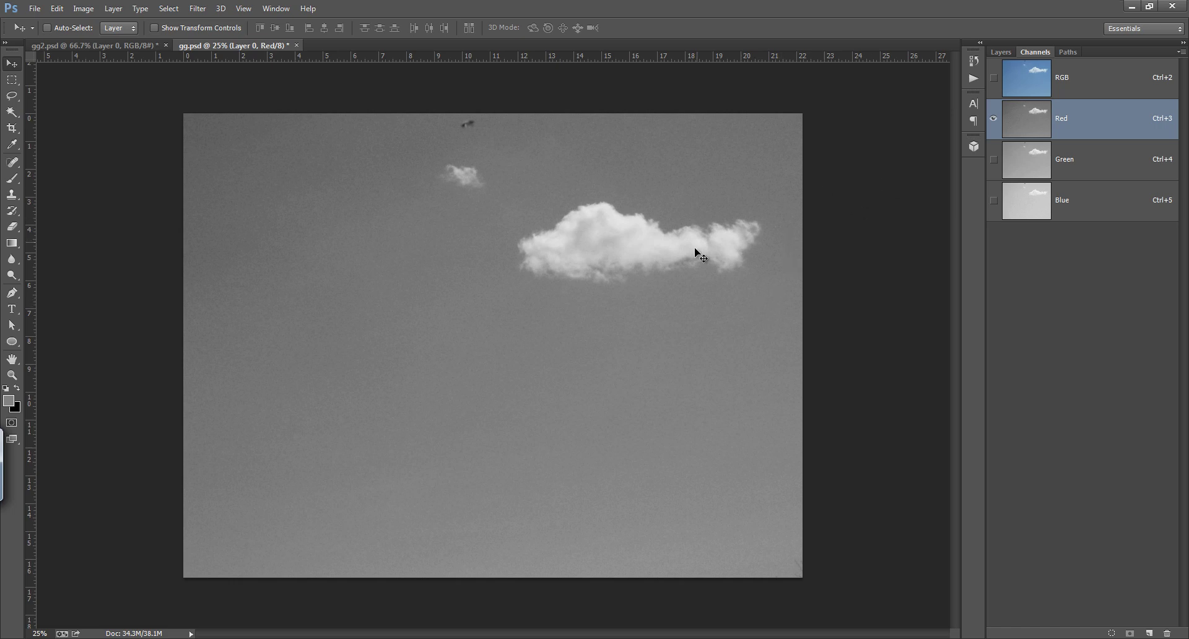
Recheck Green and Blue against Red, then duplicate the Red channel
{"action": "left_click", "coordinate": [1077, 164]}
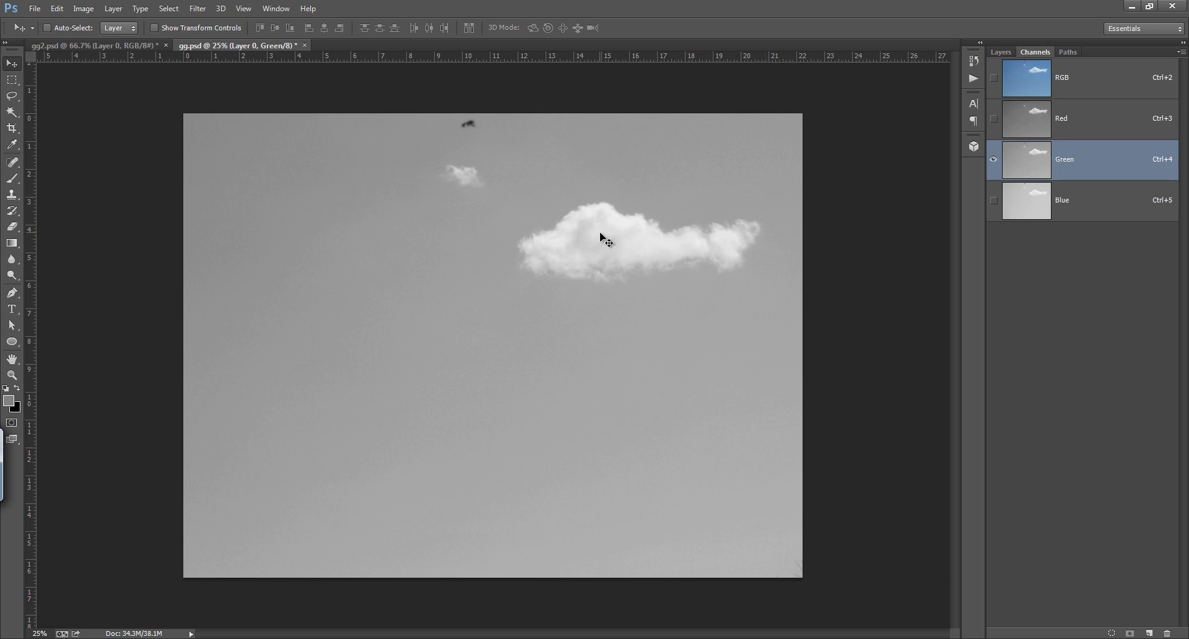
{"action": "left_click", "coordinate": [1102, 207]}
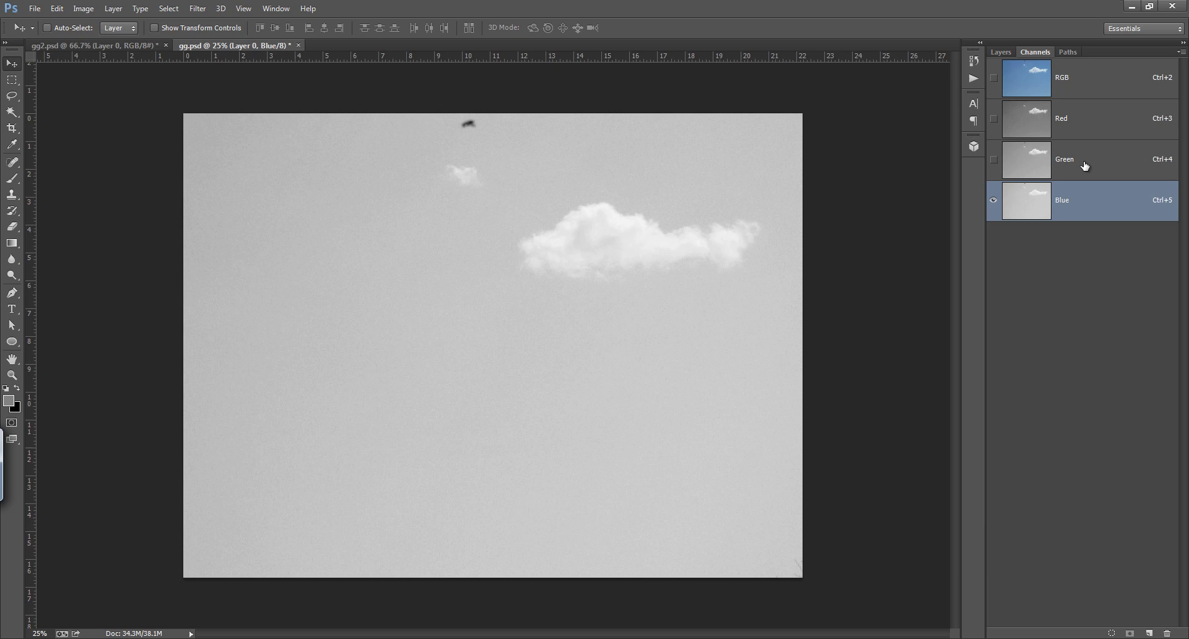
{"action": "left_click", "coordinate": [1087, 120]}
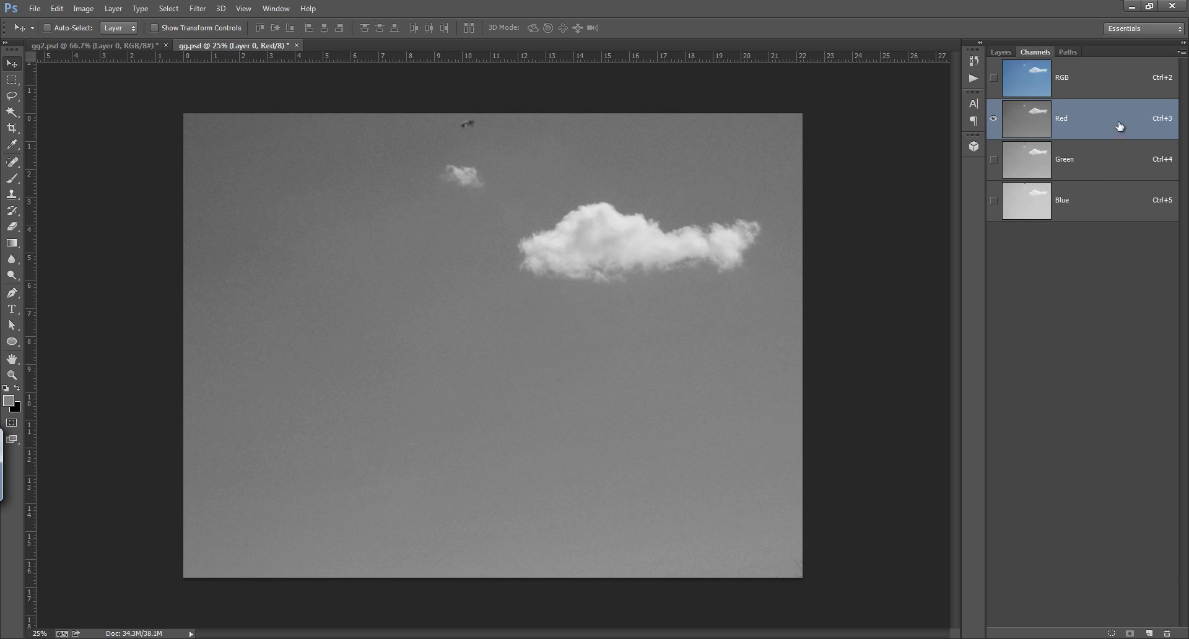
{"action": "left_click_drag", "start_coordinate": [1093, 126], "coordinate": [1157, 442]}
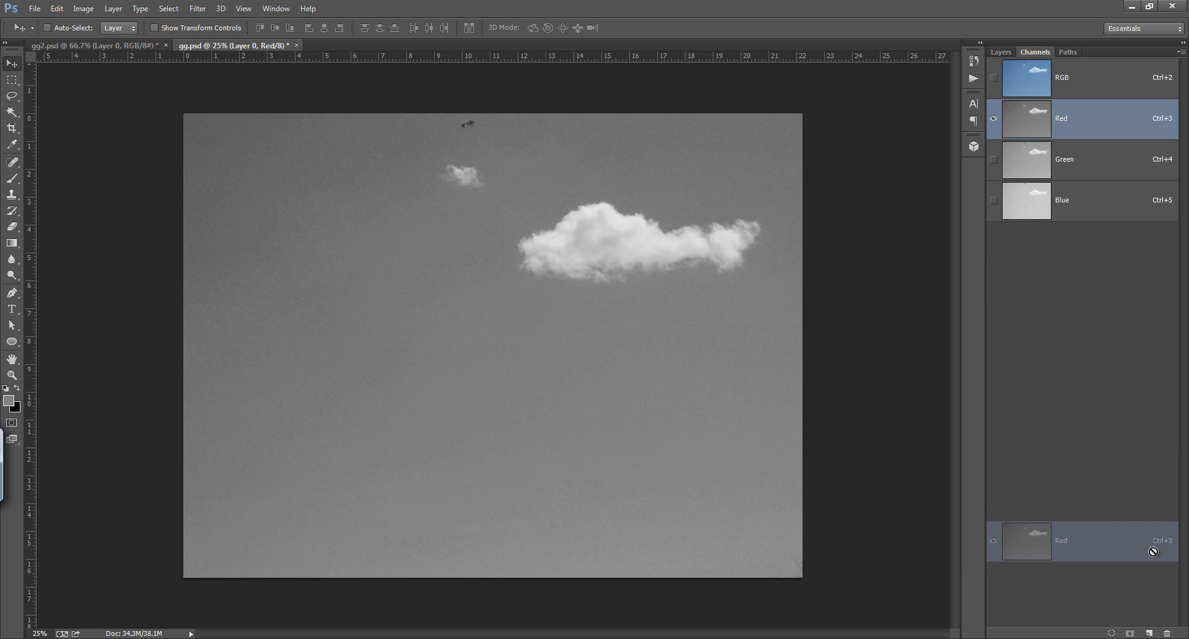
{"action": "left_click_drag", "start_coordinate": [1156, 441], "coordinate": [1149, 633]}
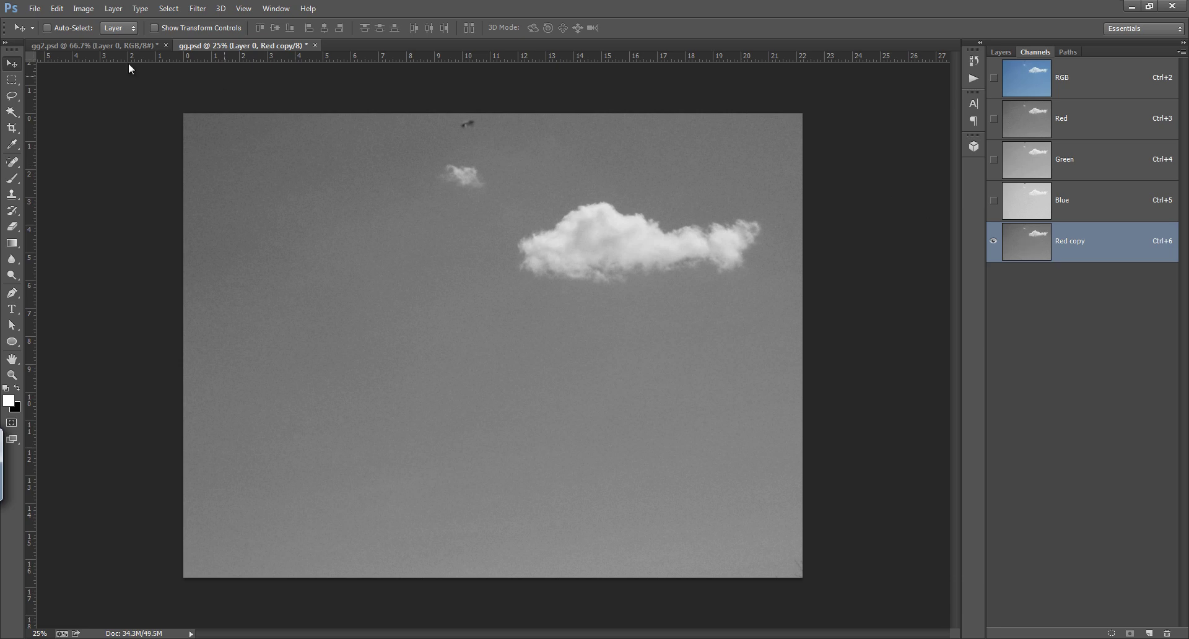
Set Levels on Red copy with black input 76 and white input 229
{"action": "left_click", "coordinate": [80, 10]}
{"action": "mouse_move", "coordinate": [109, 47]}
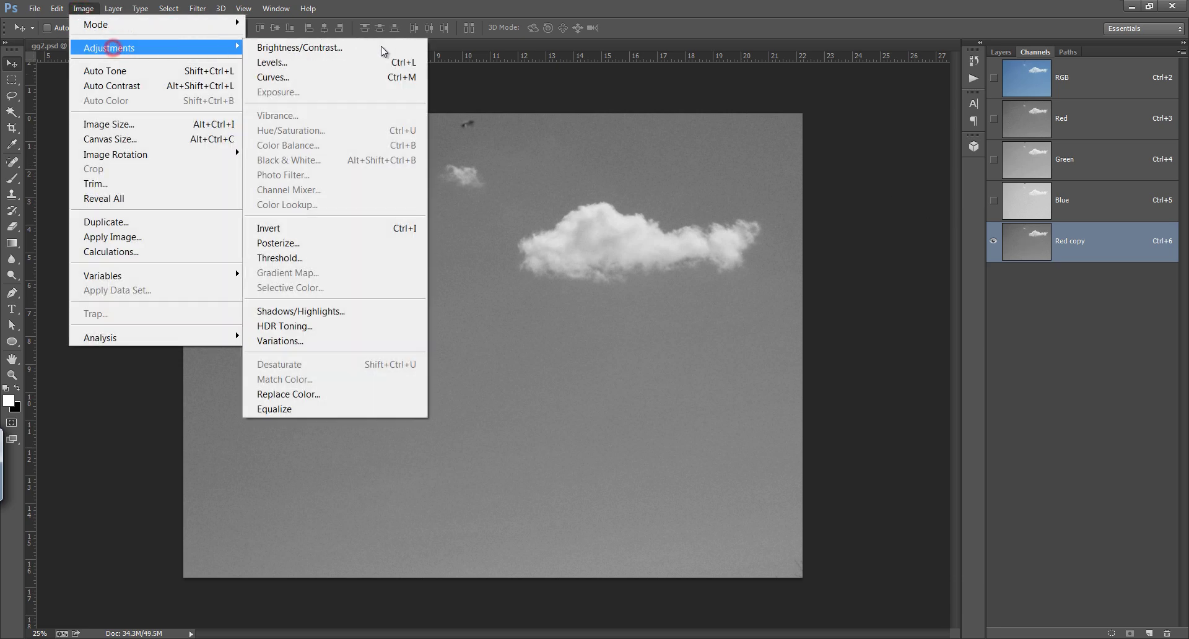
{"action": "left_click", "coordinate": [378, 66]}
{"action": "left_click_drag", "start_coordinate": [873, 85], "coordinate": [936, 222]}
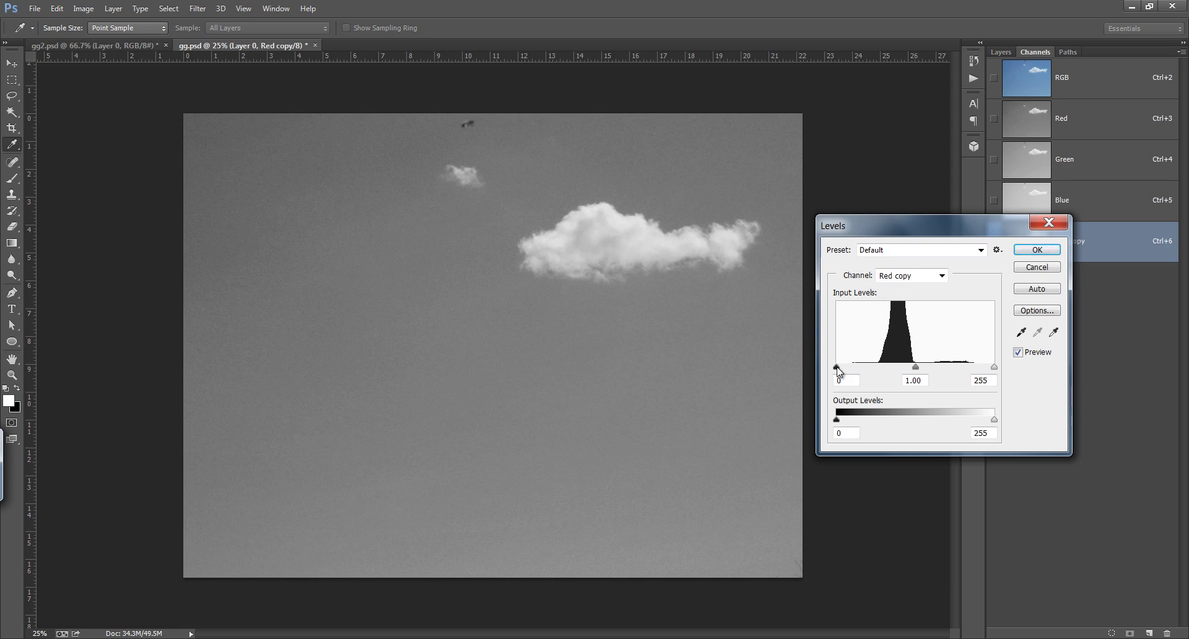
{"action": "left_click_drag", "start_coordinate": [840, 367], "coordinate": [876, 367]}
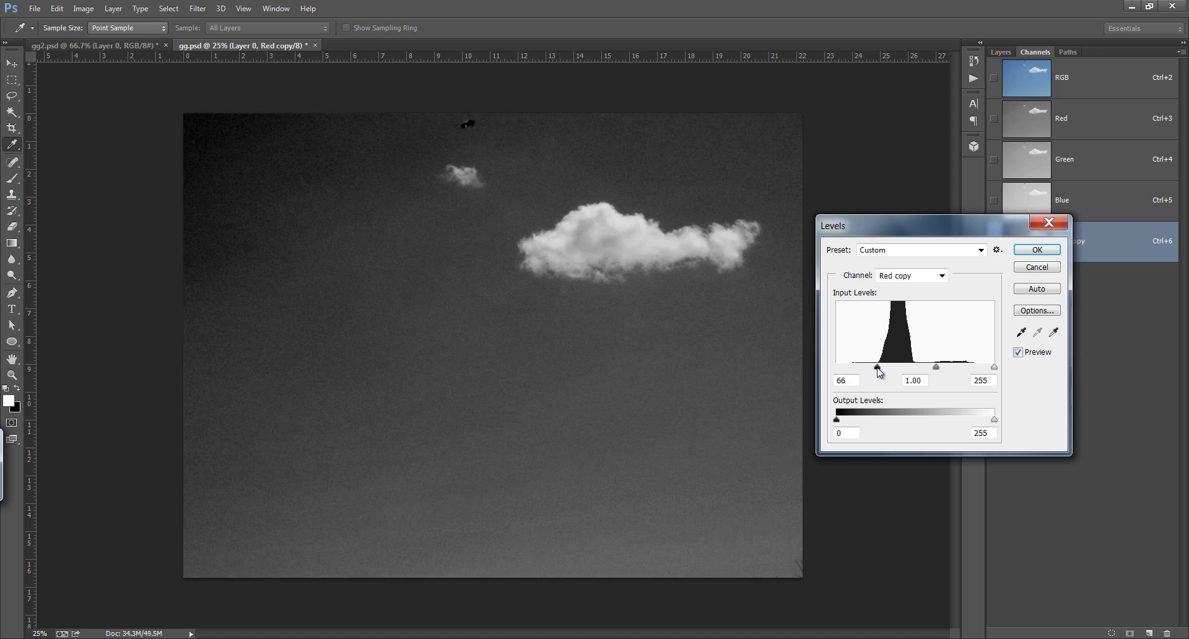
{"action": "mouse_move", "coordinate": [876, 370]}
{"action": "left_mouse_down"}
{"action": "mouse_move", "coordinate": [844, 370]}
{"action": "mouse_move", "coordinate": [881, 372]}
{"action": "left_mouse_up"}
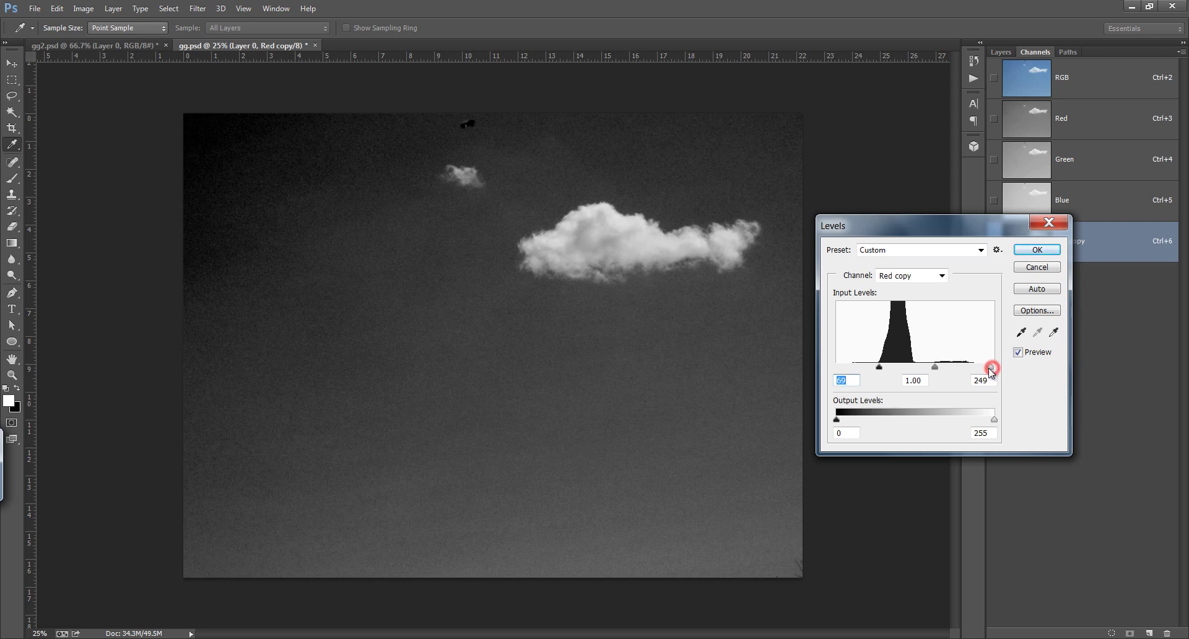
{"action": "left_click_drag", "start_coordinate": [995, 368], "coordinate": [979, 374]}
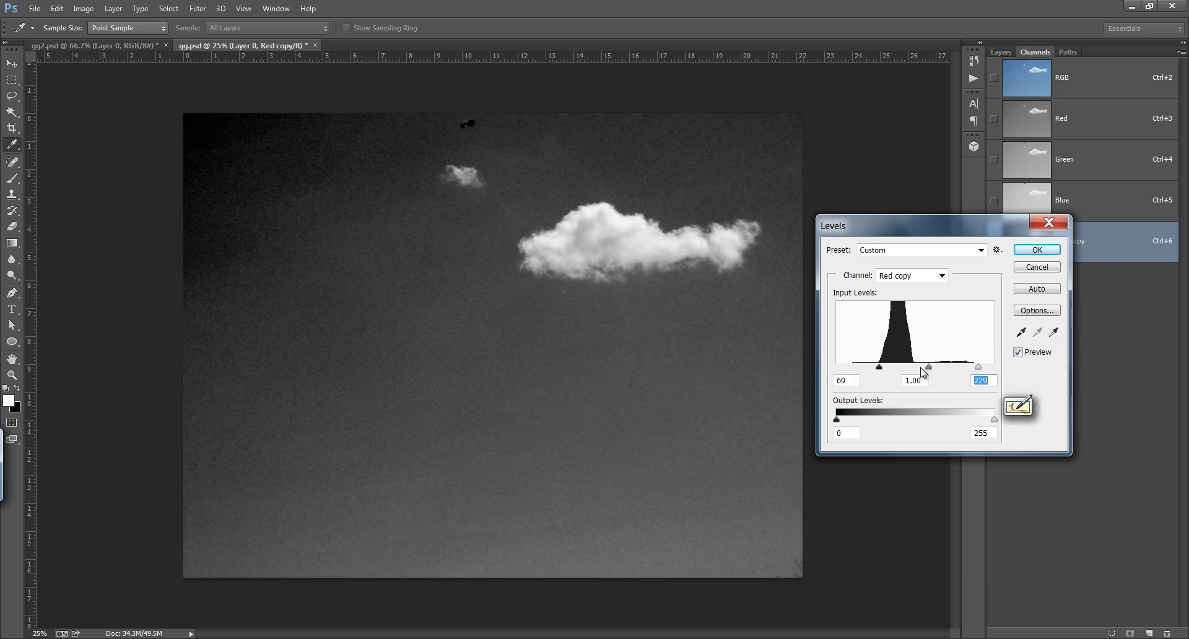
{"action": "left_click_drag", "start_coordinate": [884, 368], "coordinate": [888, 368]}
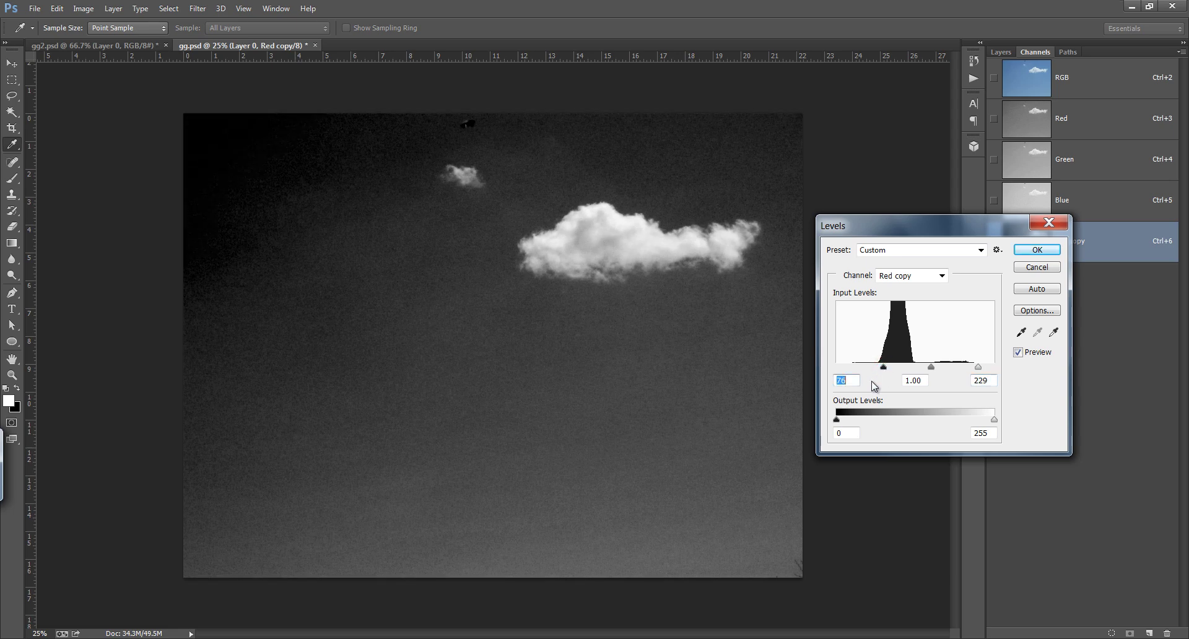
Apply the Levels, load Red copy as a selection, and return to the RGB layers
{"action": "left_click", "coordinate": [1036, 250]}
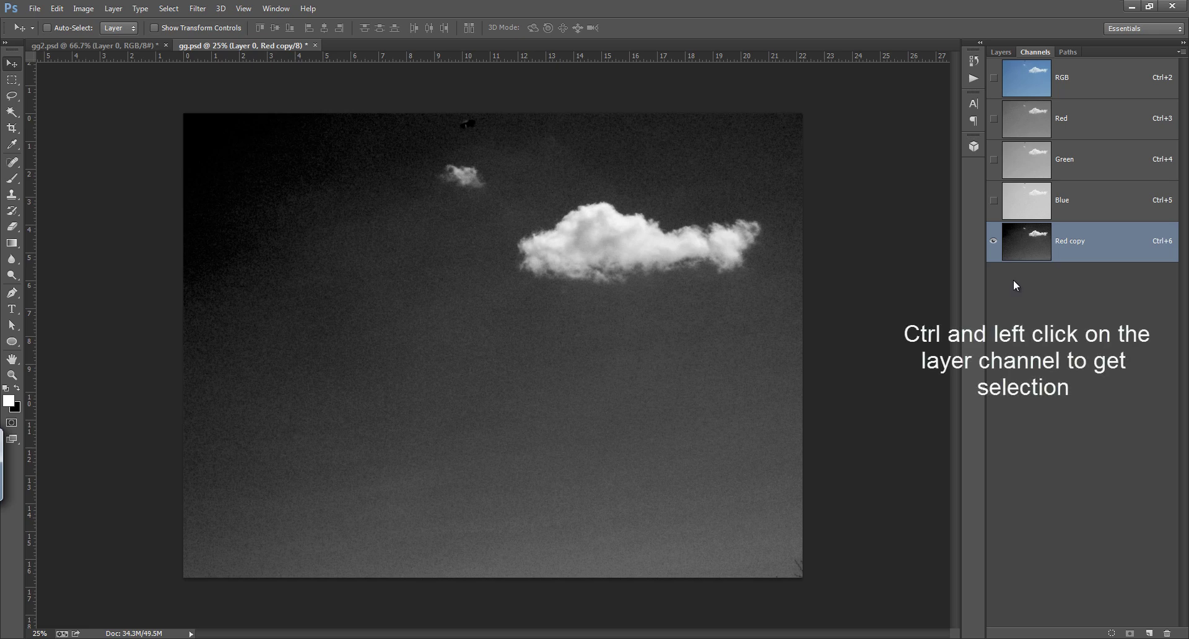
{"action": "left_click", "coordinate": [1036, 250], "text": "ctrl"}
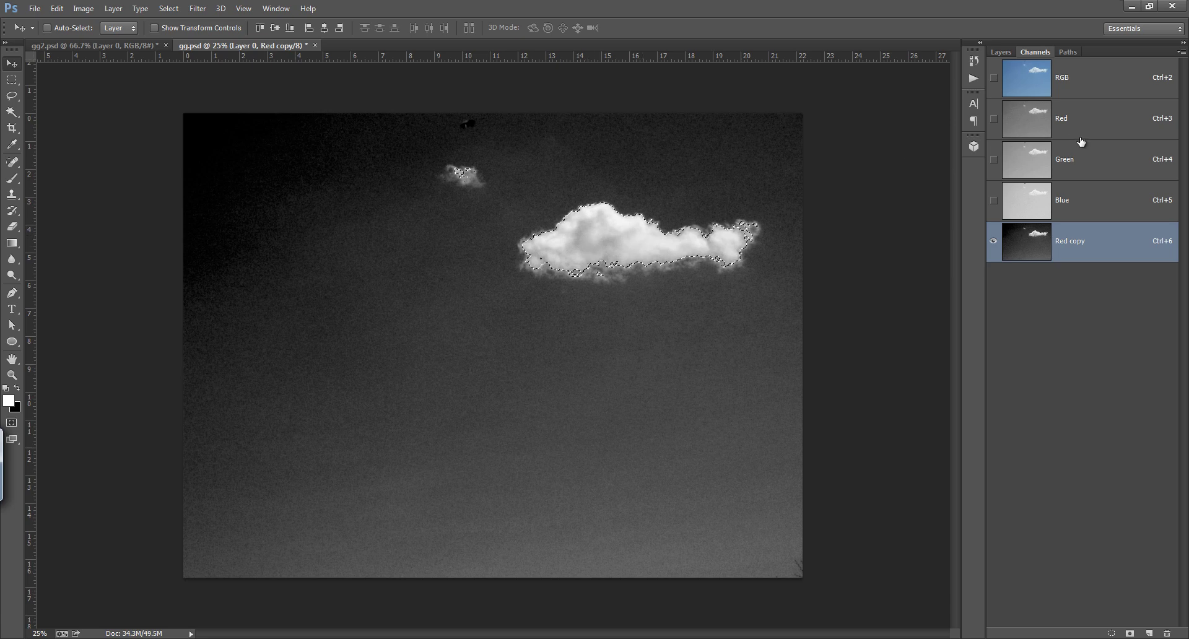
{"action": "left_click", "coordinate": [1091, 87]}
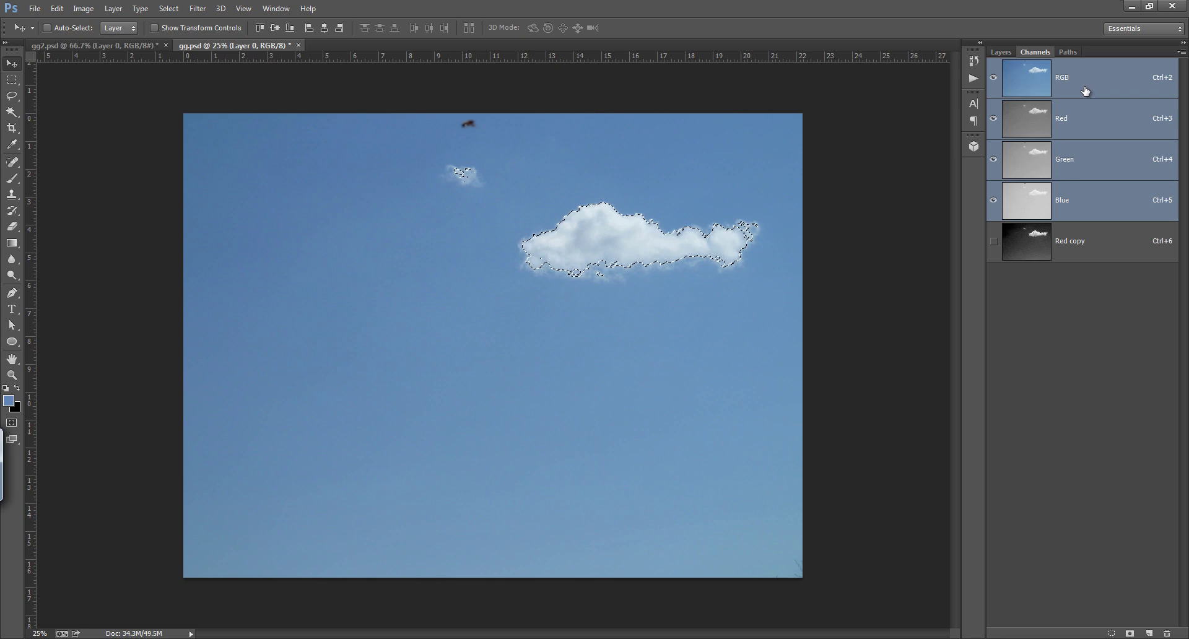
{"action": "left_click", "coordinate": [1002, 53]}
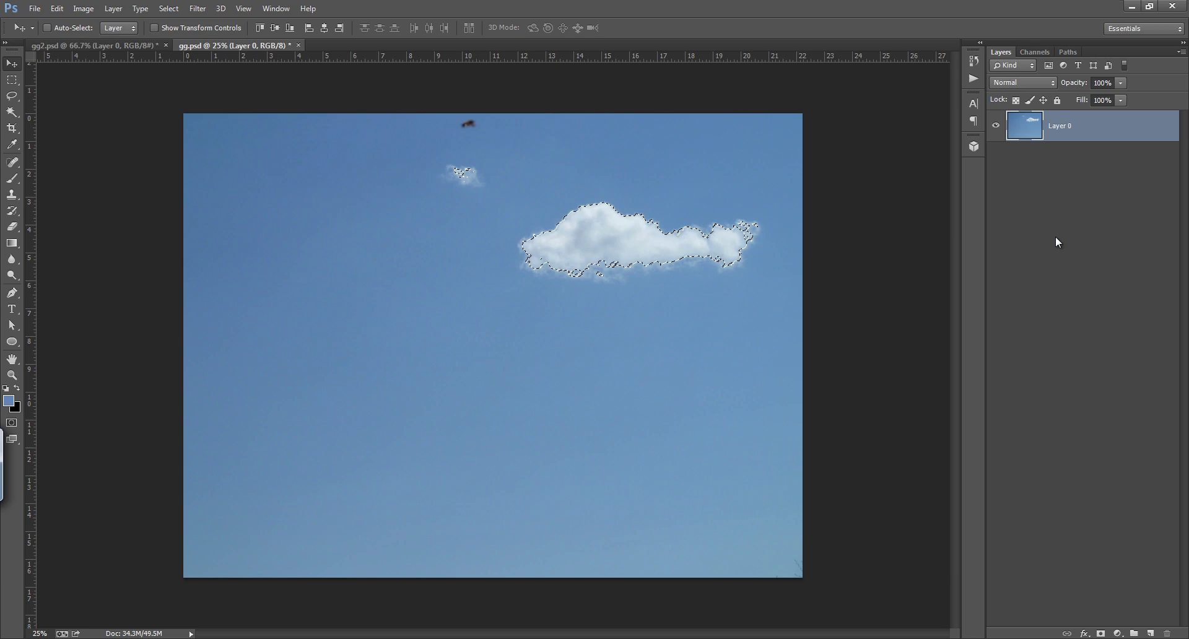
Try copying the cloud onto a new layer, inspect it, then undo the copy
{"action": "key", "text": "ctrl+j"}
{"action": "left_click", "coordinate": [997, 156]}
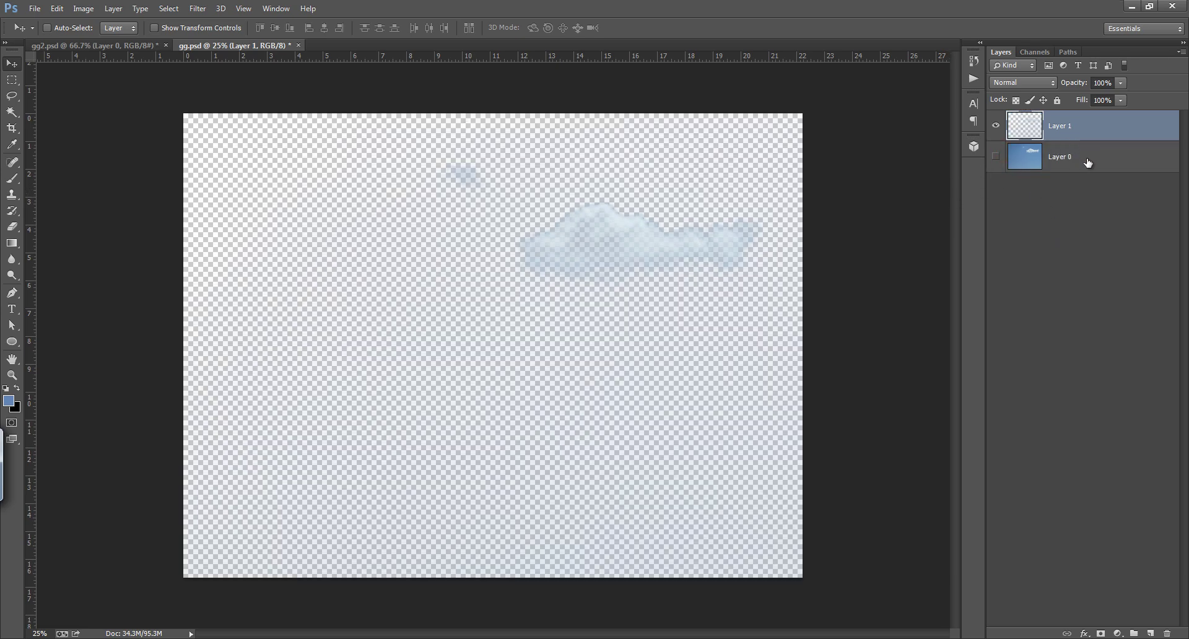
{"action": "key", "text": "ctrl+z"}
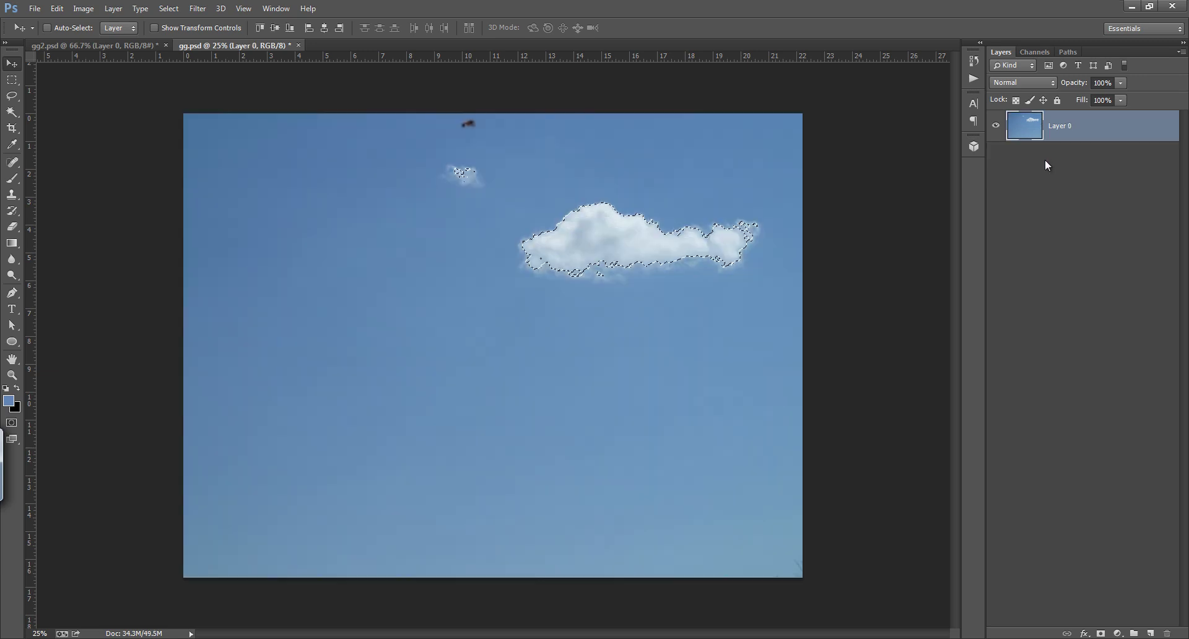
Mask Layer 0 to the cloud and place a blue Solid Color fill beneath it
{"action": "left_click", "coordinate": [1102, 634]}
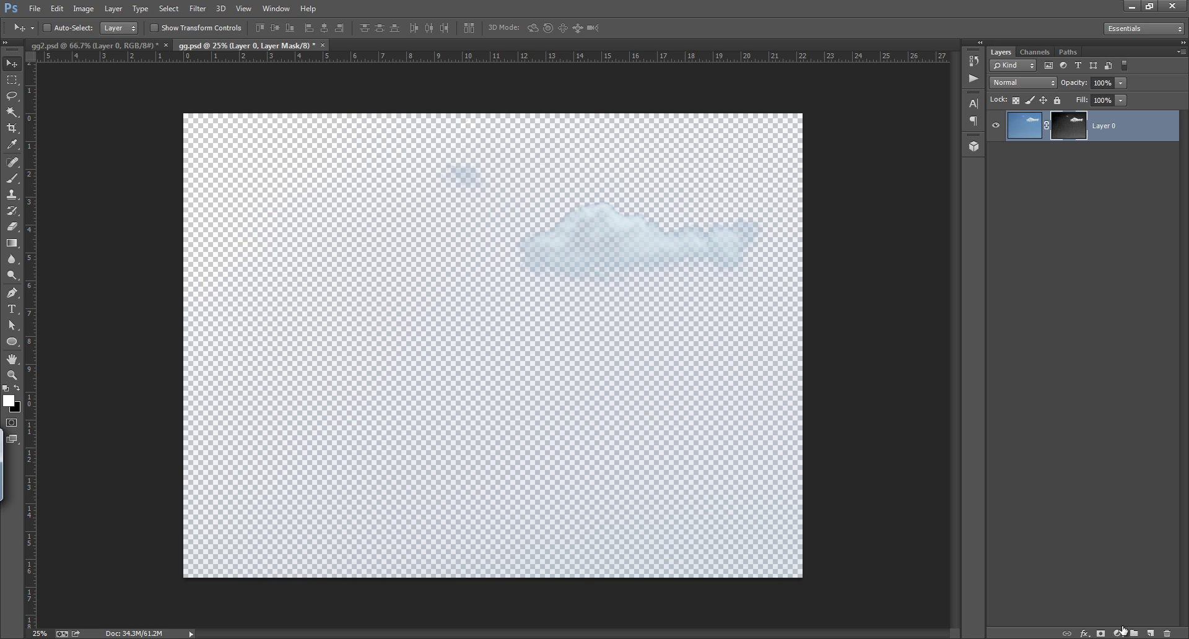
{"action": "left_click", "coordinate": [1119, 634]}
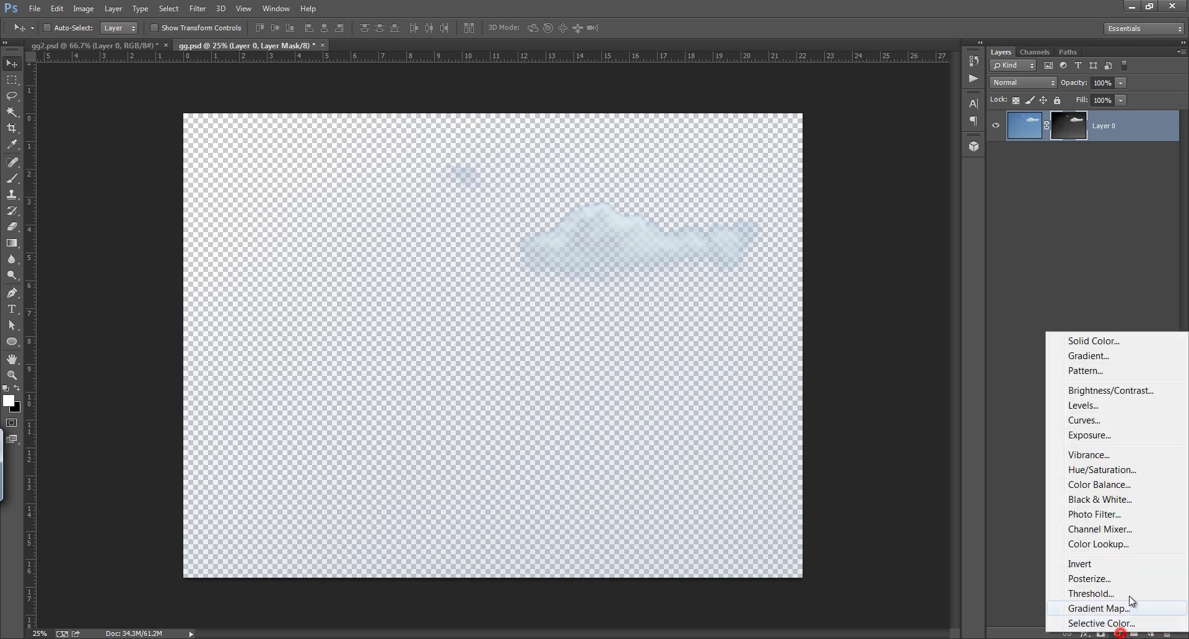
{"action": "left_click", "coordinate": [1104, 342]}
{"action": "key", "text": "Return"}
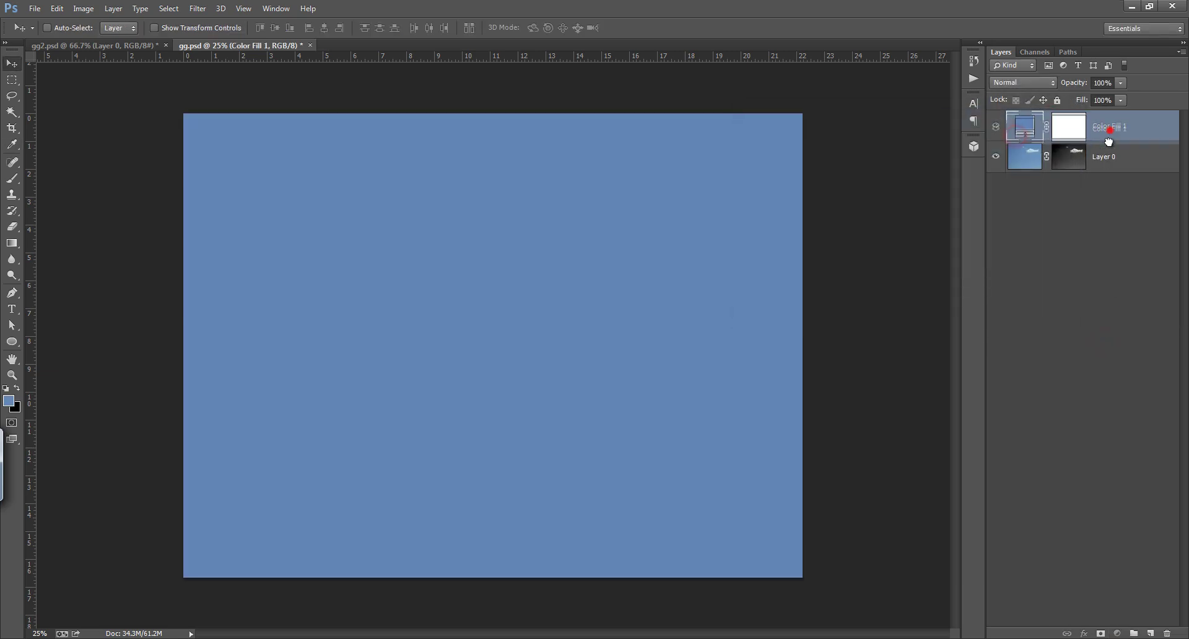
{"action": "left_click_drag", "start_coordinate": [1109, 142], "coordinate": [1109, 175]}
{"action": "left_click", "coordinate": [1039, 138]}
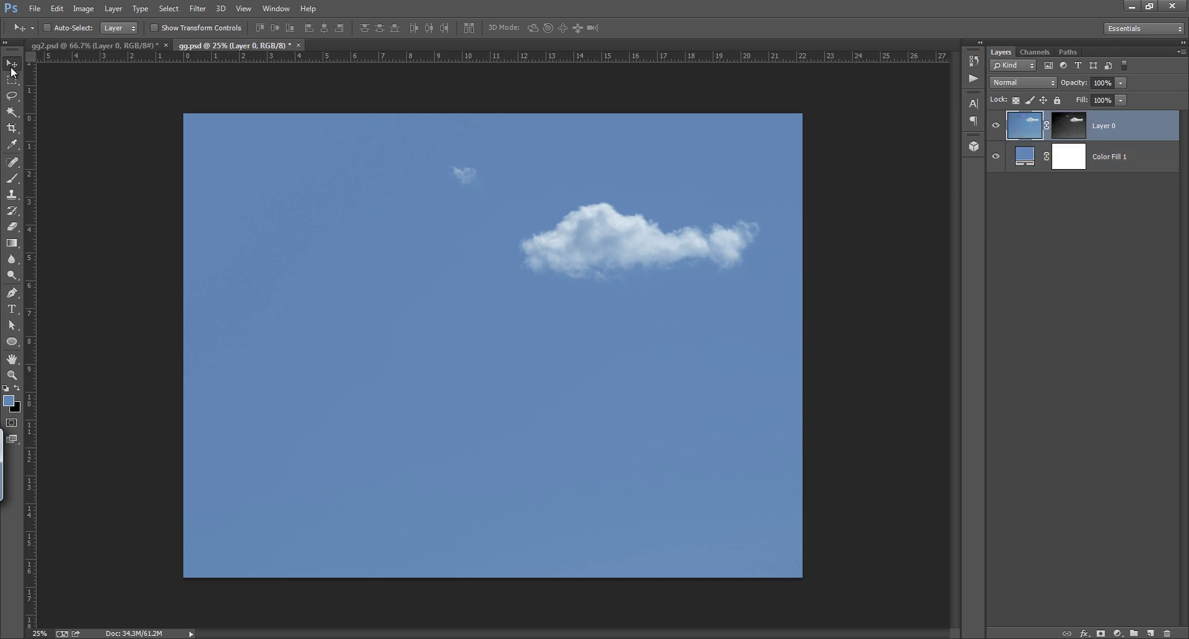
Position the masked cloud higher and further right, then bring up gg2.psd
{"action": "mouse_move", "coordinate": [668, 238]}
{"action": "left_mouse_down"}
{"action": "mouse_move", "coordinate": [575, 317]}
{"action": "mouse_move", "coordinate": [560, 299]}
{"action": "left_mouse_up"}
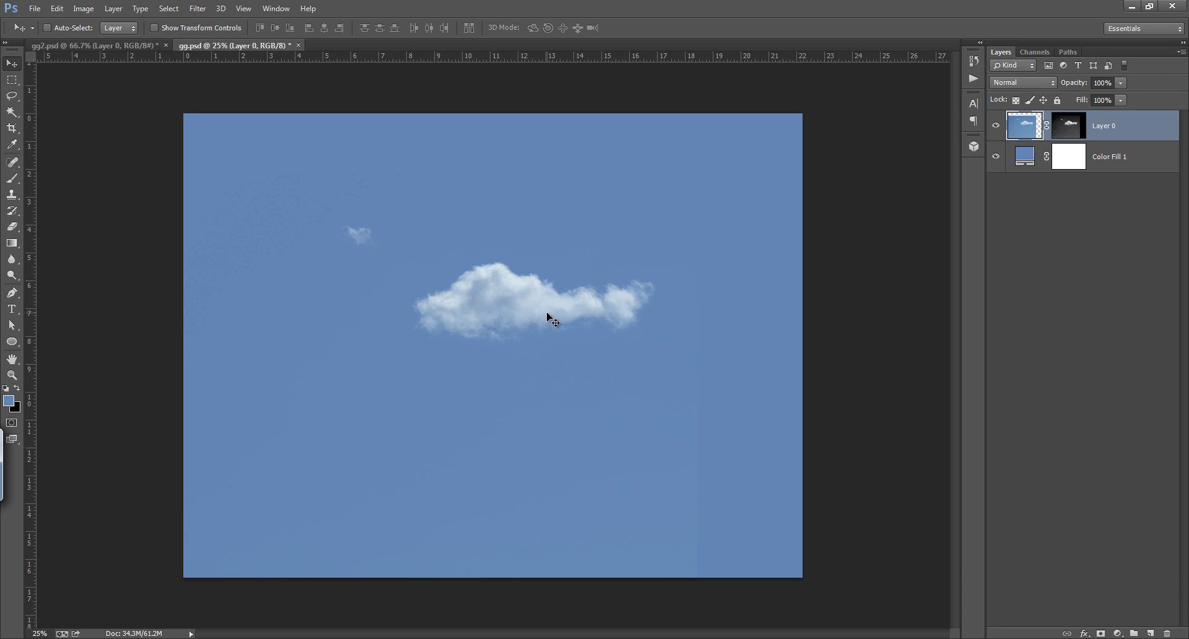
{"action": "left_click_drag", "start_coordinate": [548, 316], "coordinate": [617, 272]}
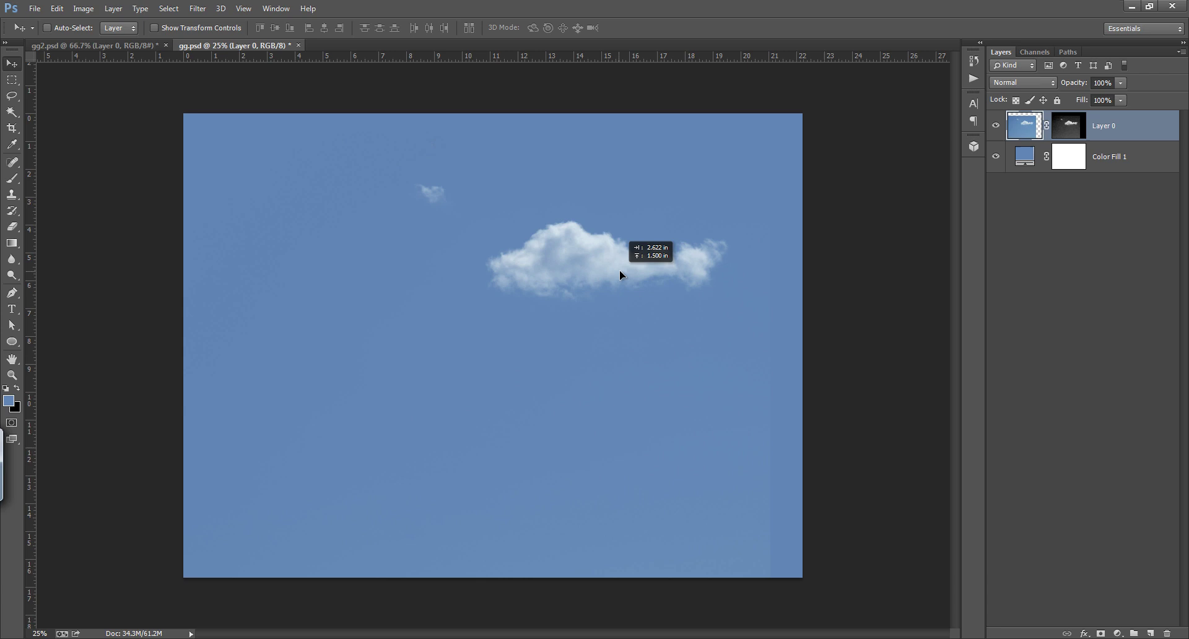
{"action": "left_click_drag", "start_coordinate": [616, 272], "coordinate": [627, 272]}
{"action": "left_click", "coordinate": [126, 45]}
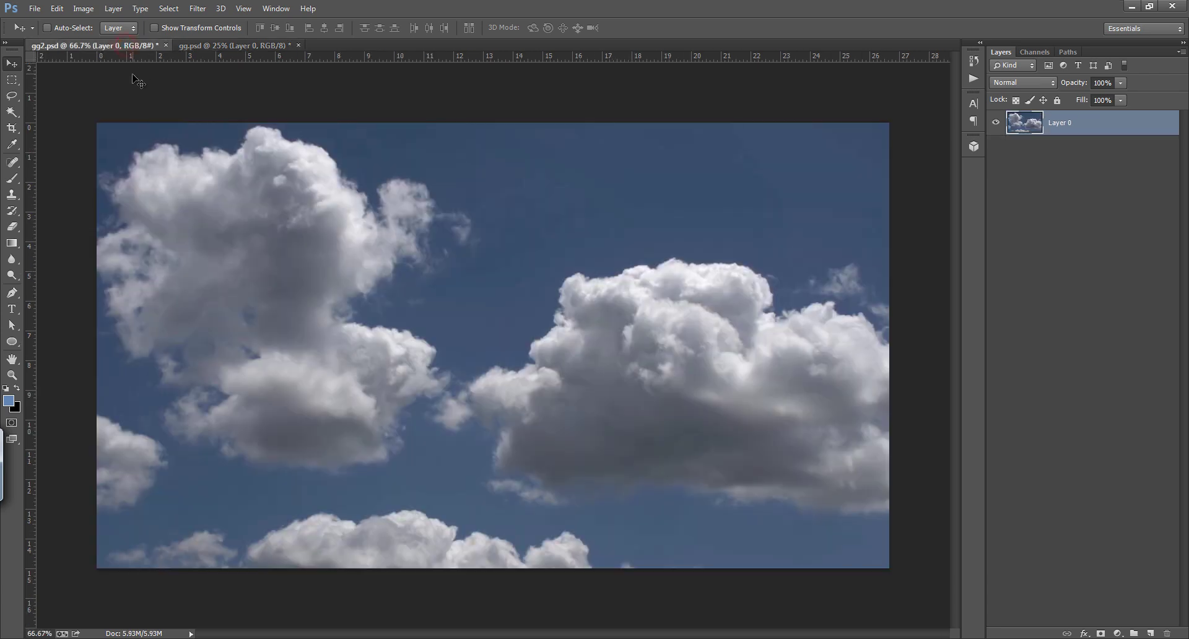
In gg2.psd, compare the Red, Green and Blue channels and duplicate Red
{"action": "left_click", "coordinate": [220, 47]}
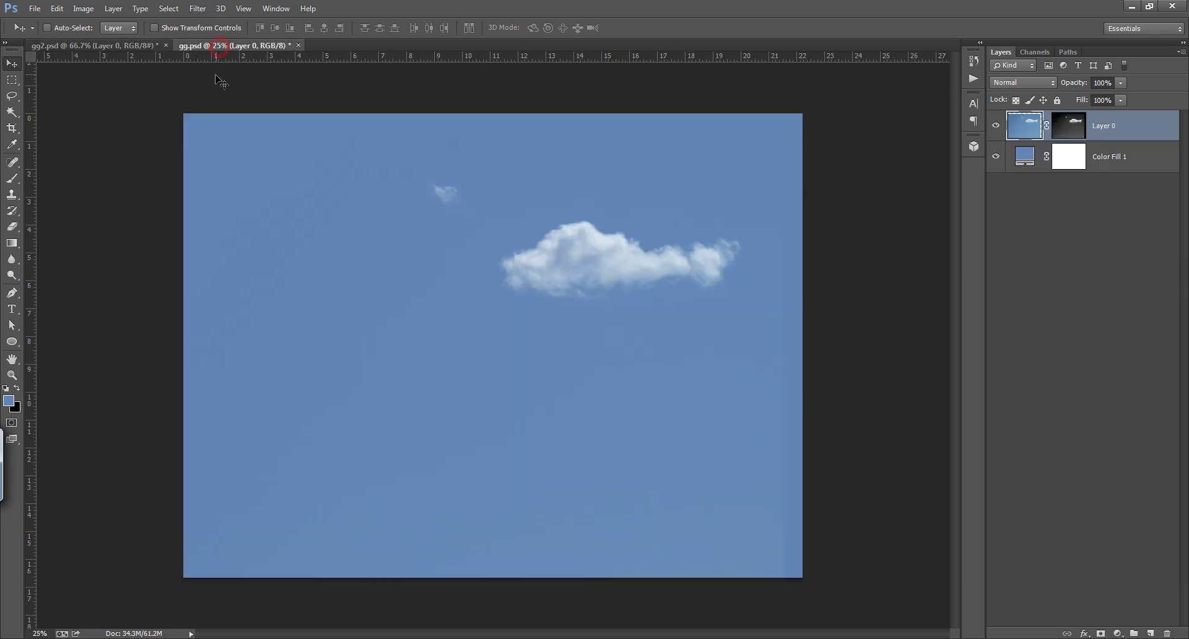
{"action": "left_click", "coordinate": [119, 46]}
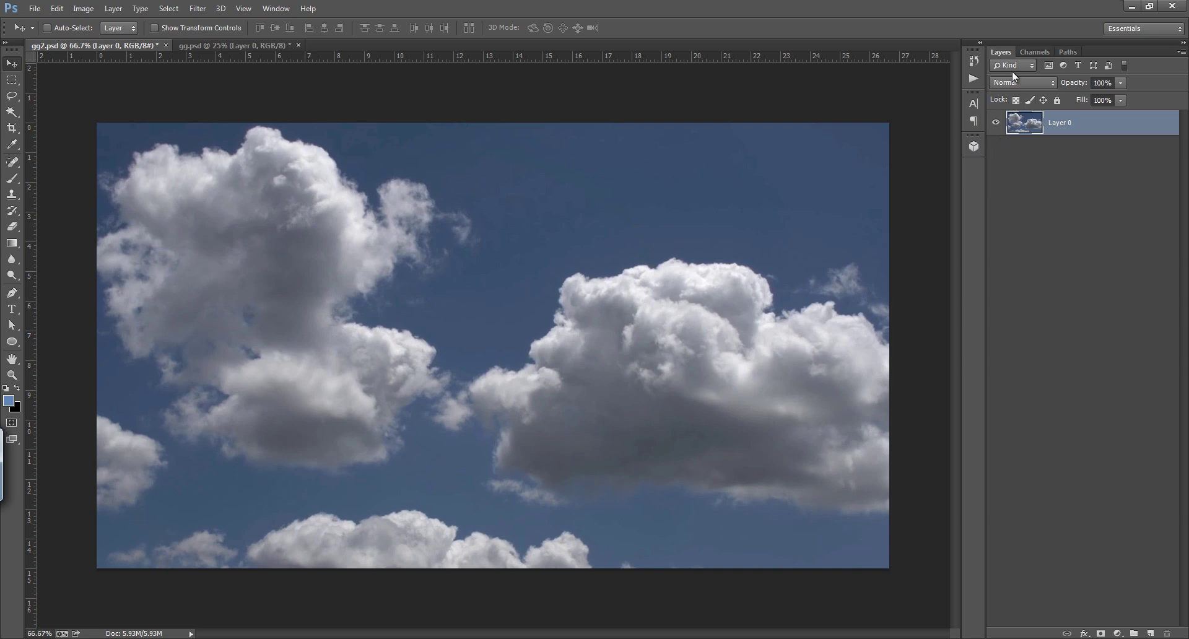
{"action": "left_click", "coordinate": [1033, 53]}
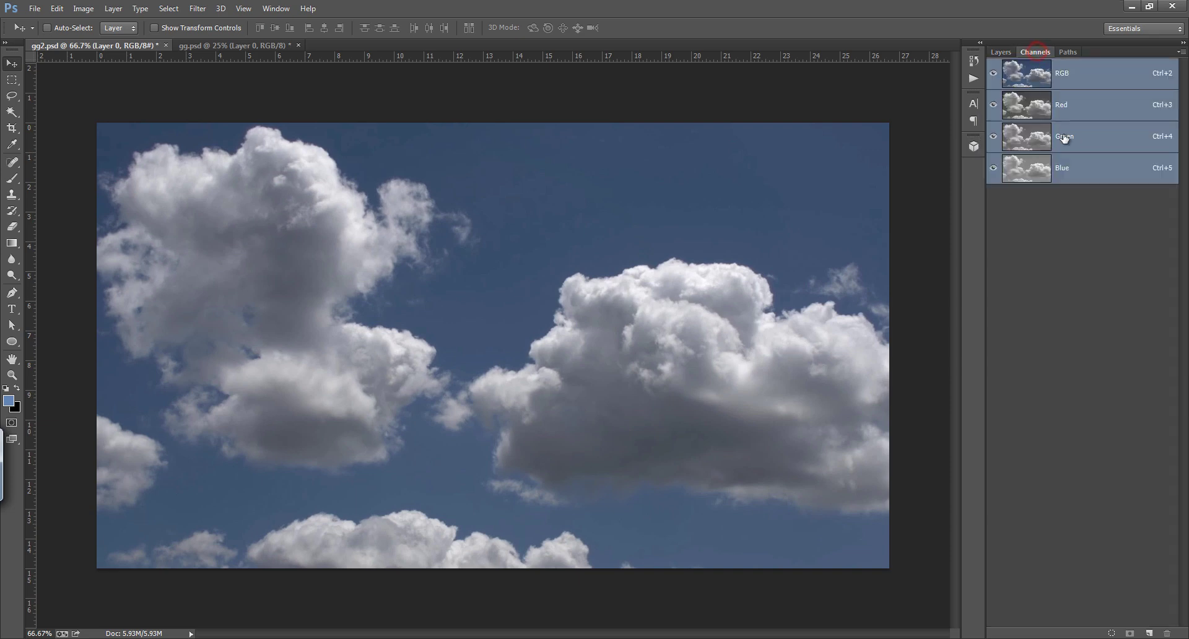
{"action": "left_click", "coordinate": [1095, 112]}
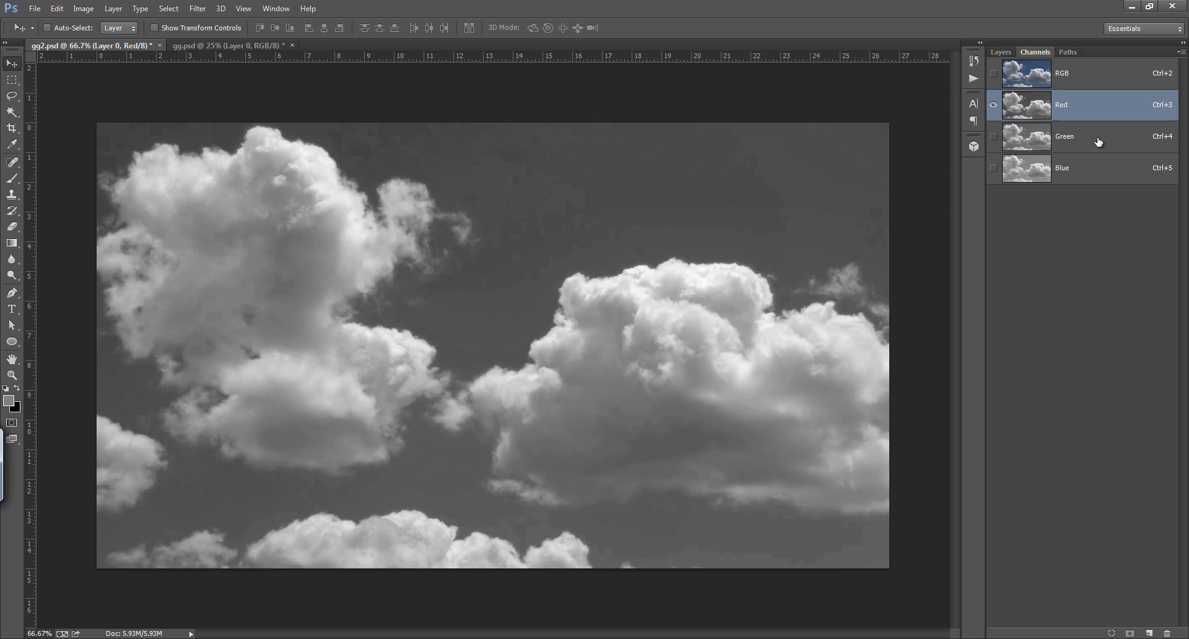
{"action": "left_click", "coordinate": [1098, 142]}
{"action": "left_click", "coordinate": [1098, 179]}
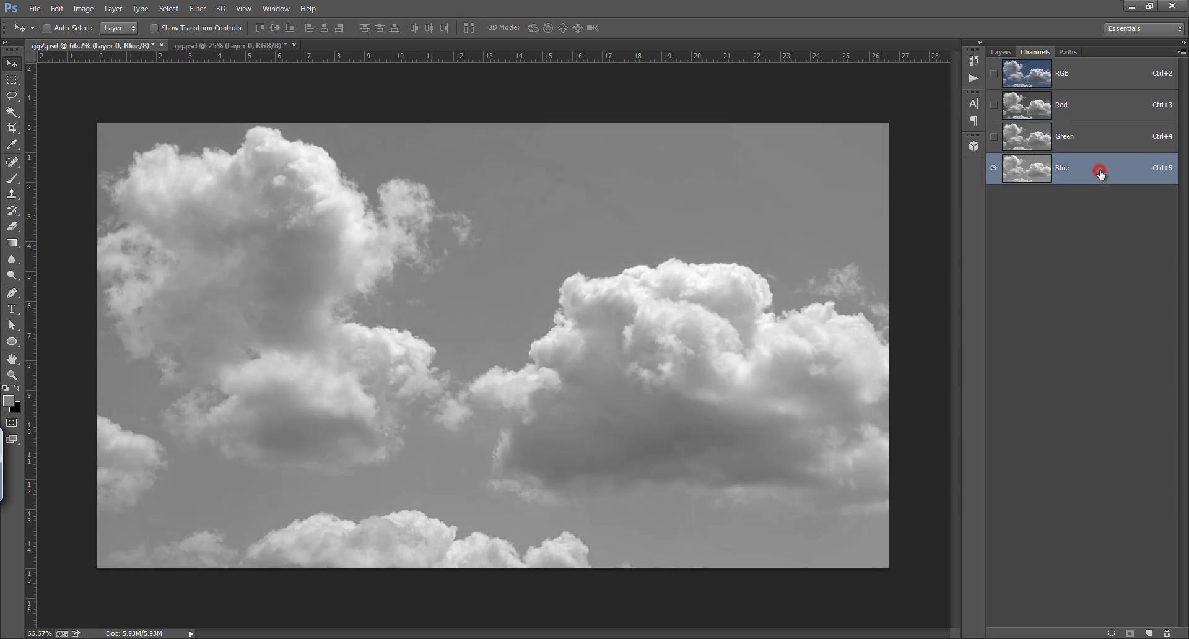
{"action": "left_click", "coordinate": [1088, 112]}
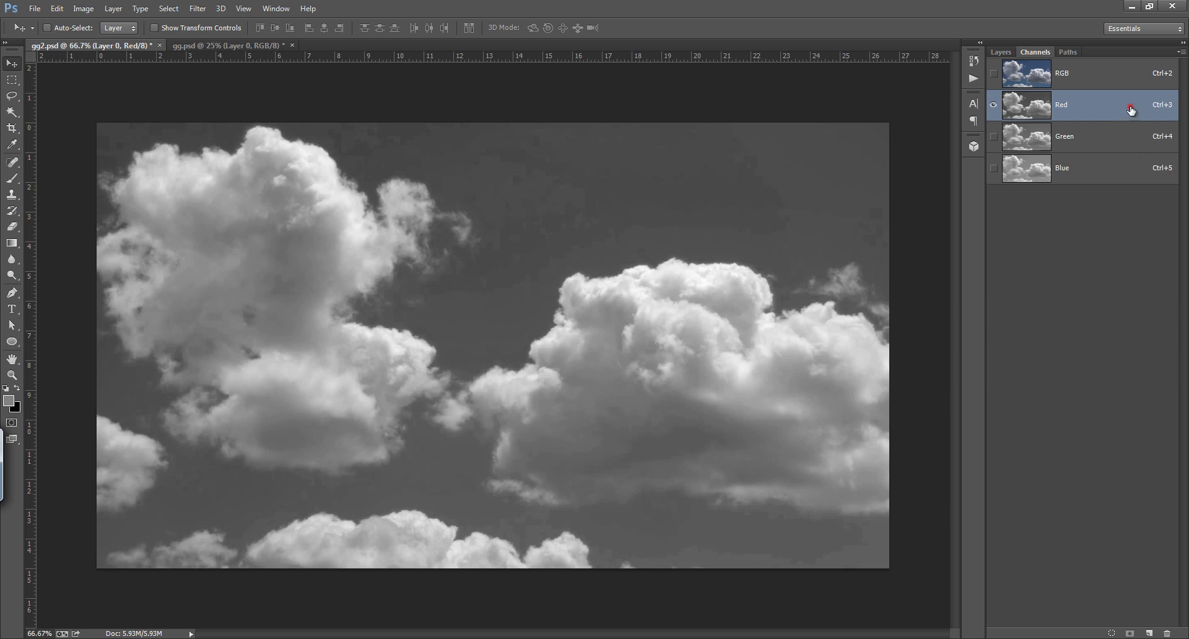
{"action": "left_click_drag", "start_coordinate": [1131, 111], "coordinate": [1150, 633]}
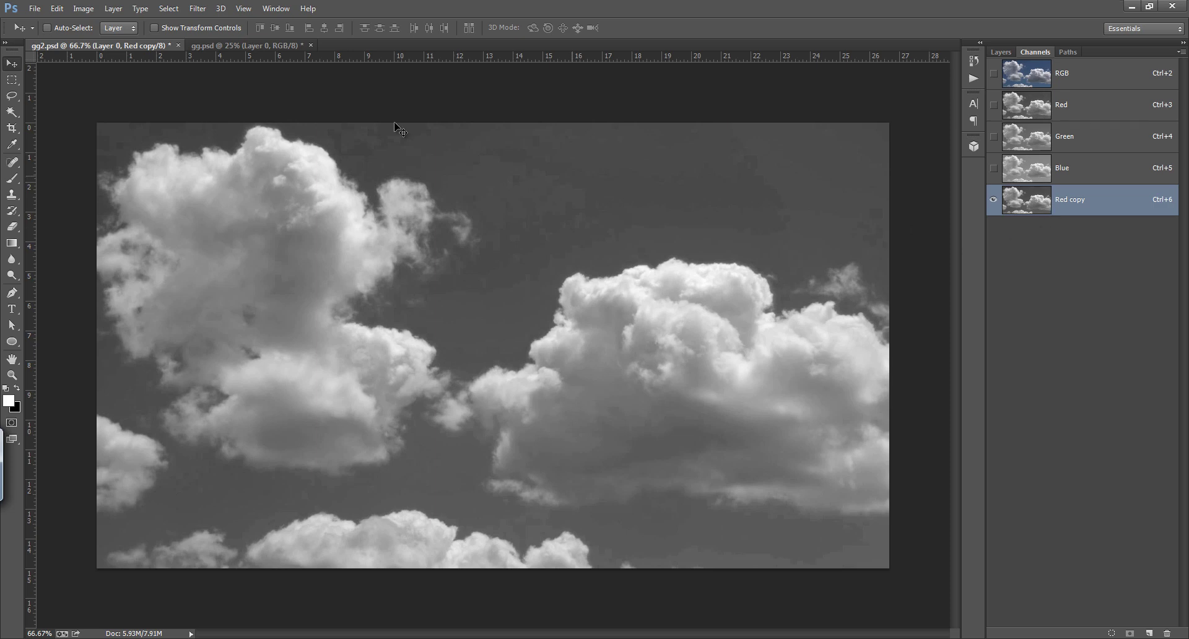
Apply Levels to gg2's Red copy, raising the black point and lowering the white point
{"action": "left_click", "coordinate": [83, 8]}
{"action": "mouse_move", "coordinate": [109, 47]}
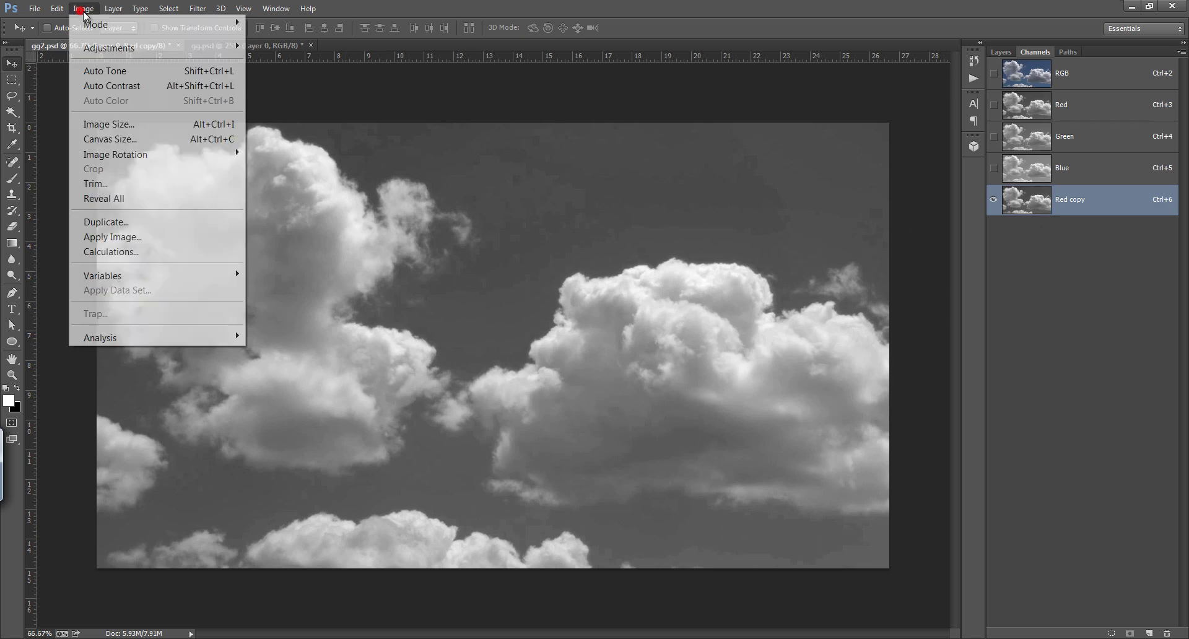
{"action": "left_click", "coordinate": [384, 61]}
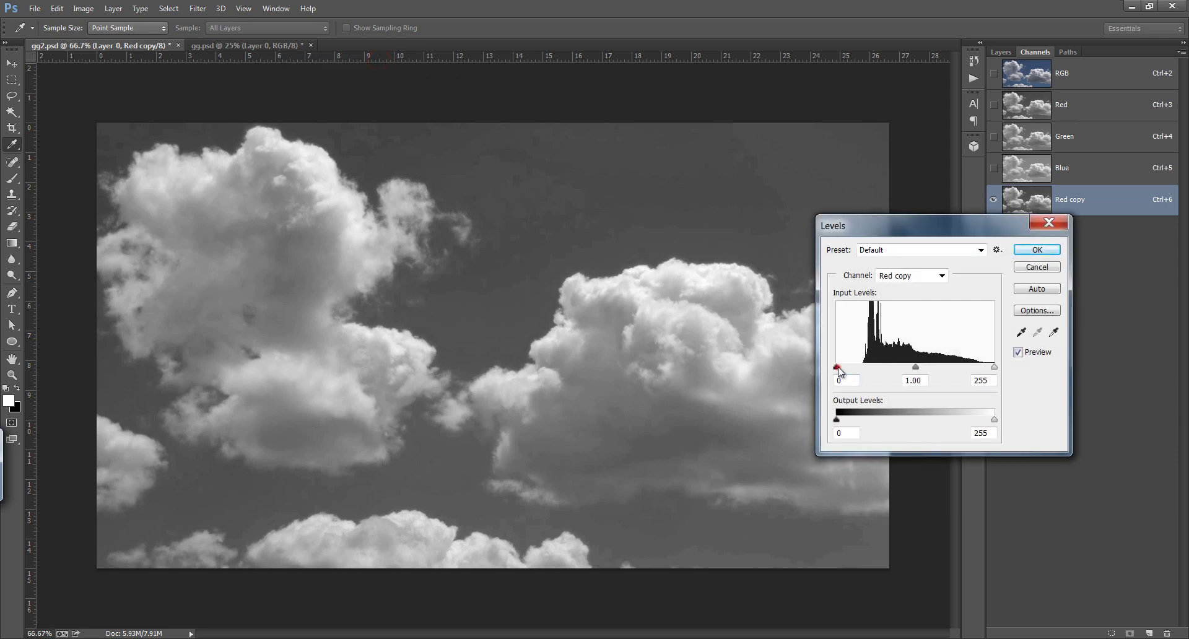
{"action": "left_click_drag", "start_coordinate": [838, 368], "coordinate": [860, 367]}
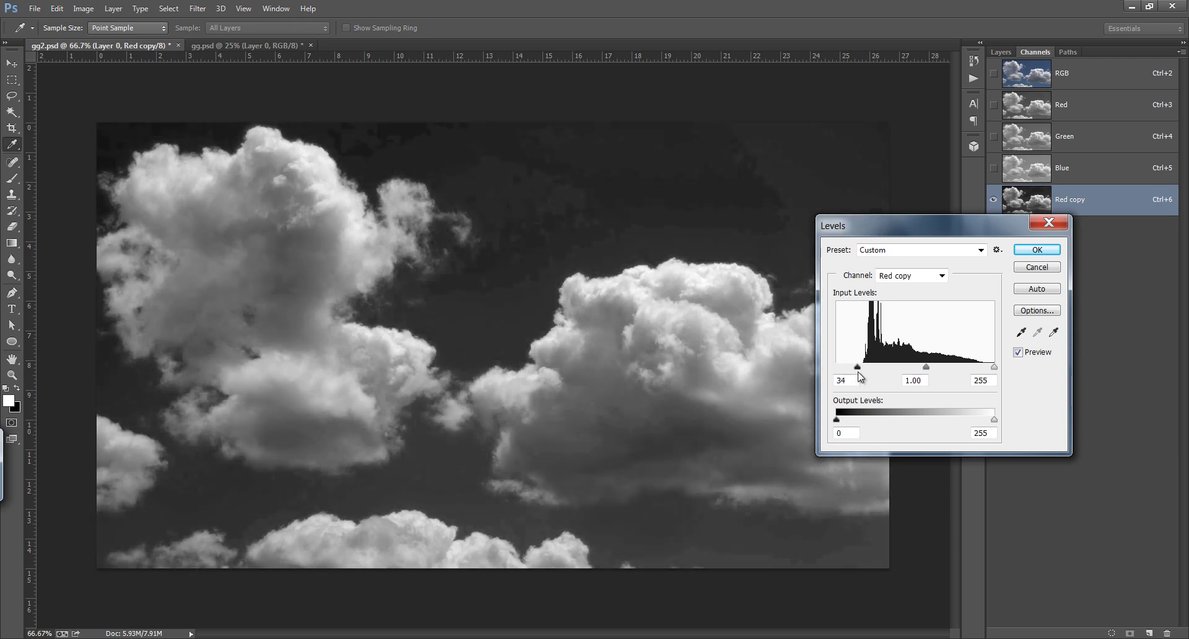
{"action": "left_click_drag", "start_coordinate": [995, 367], "coordinate": [988, 367]}
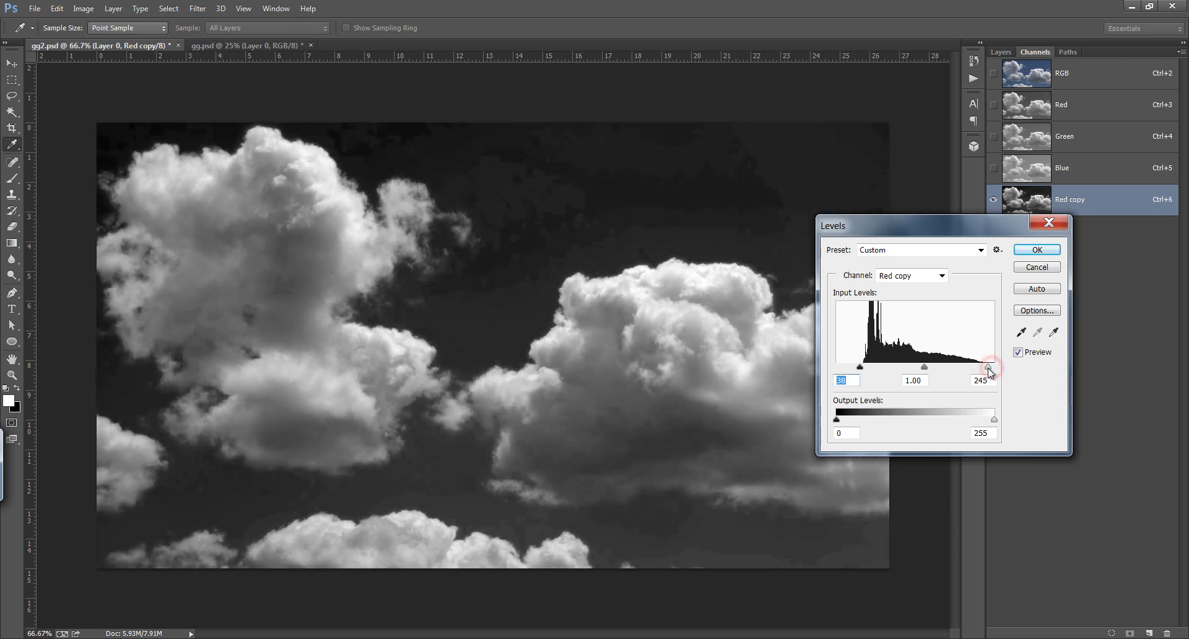
{"action": "left_click", "coordinate": [1027, 248]}
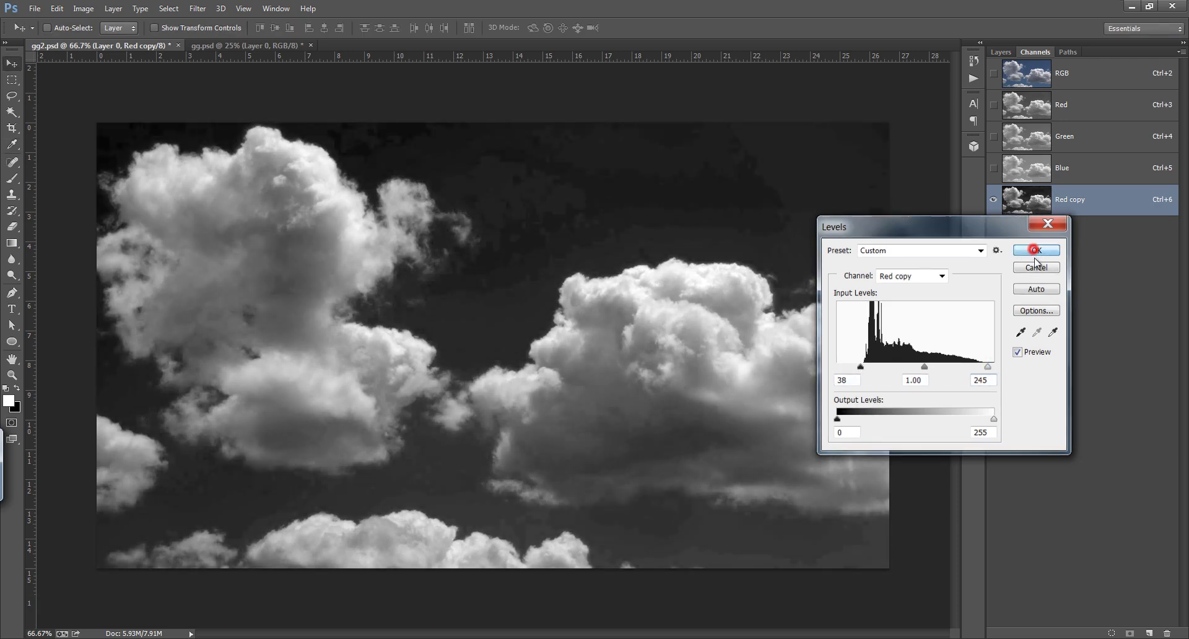
Load Red copy as a selection and turn it into a layer mask on Layer 0
{"action": "left_click", "coordinate": [1032, 210], "text": "ctrl"}
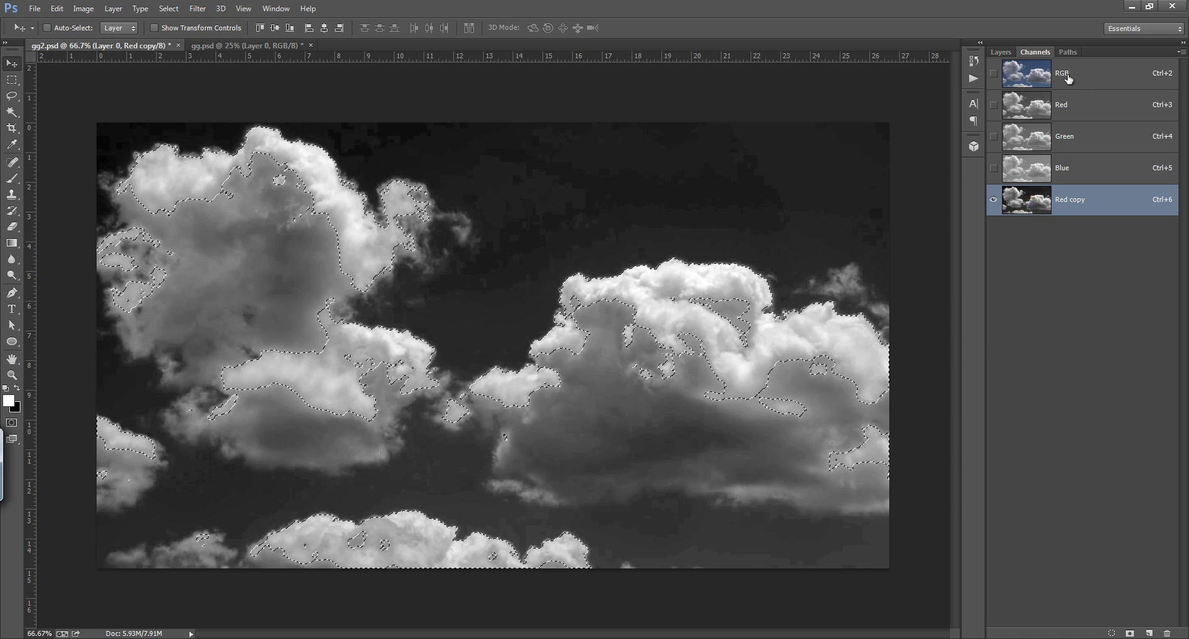
{"action": "left_click", "coordinate": [1087, 76]}
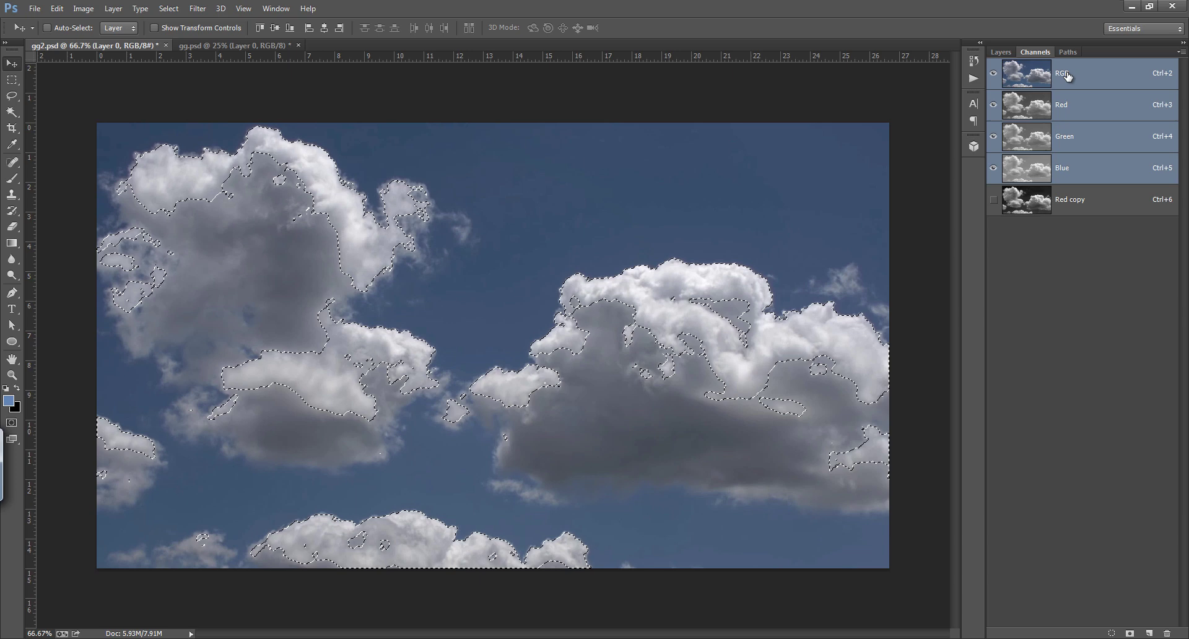
{"action": "left_click", "coordinate": [1002, 52]}
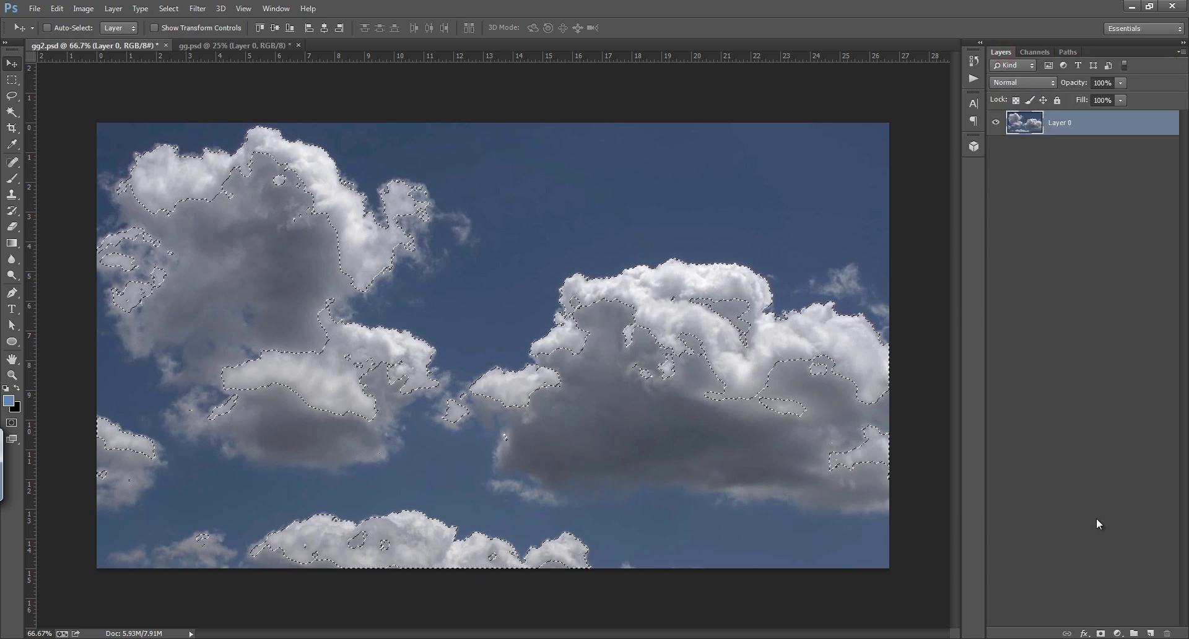
{"action": "left_click", "coordinate": [1102, 633]}
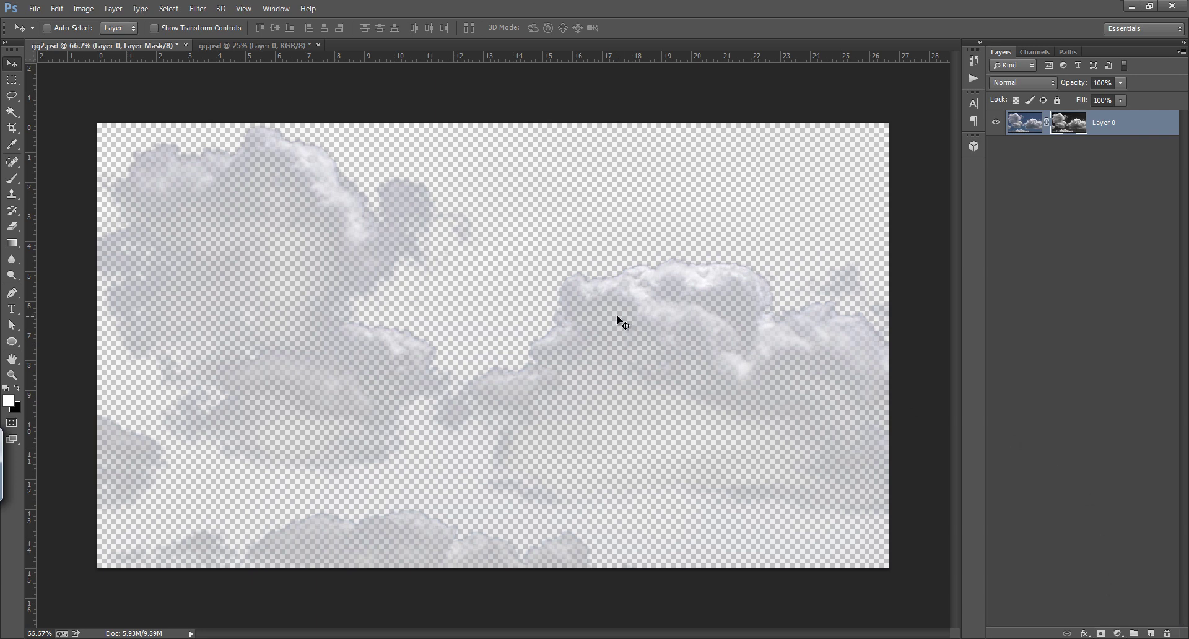
Add a blue Solid Color fill below Layer 0, then select Layer 0's mask
{"action": "left_click", "coordinate": [1118, 633]}
{"action": "left_click", "coordinate": [1090, 343]}
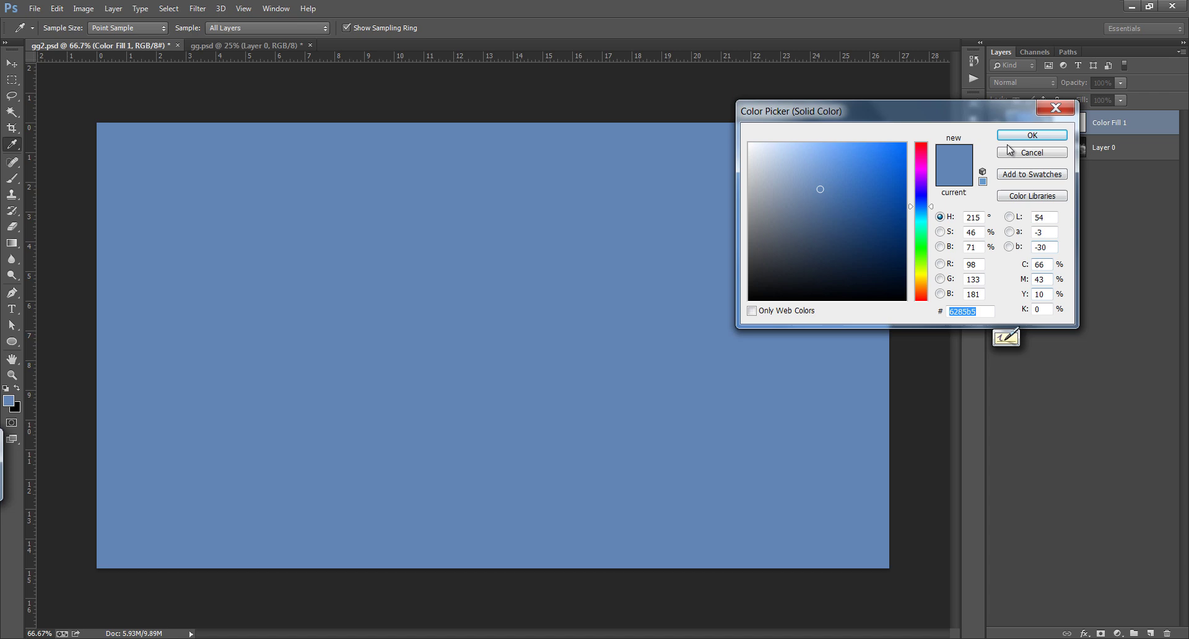
{"action": "left_click", "coordinate": [1029, 136]}
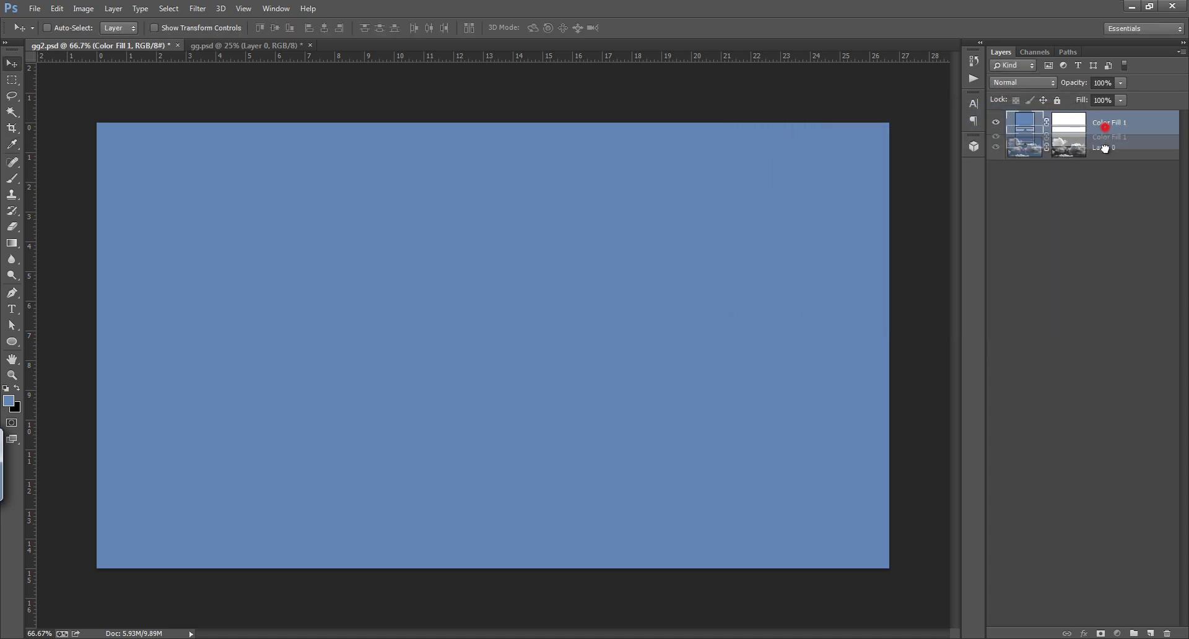
{"action": "left_click_drag", "start_coordinate": [1109, 123], "coordinate": [1099, 161]}
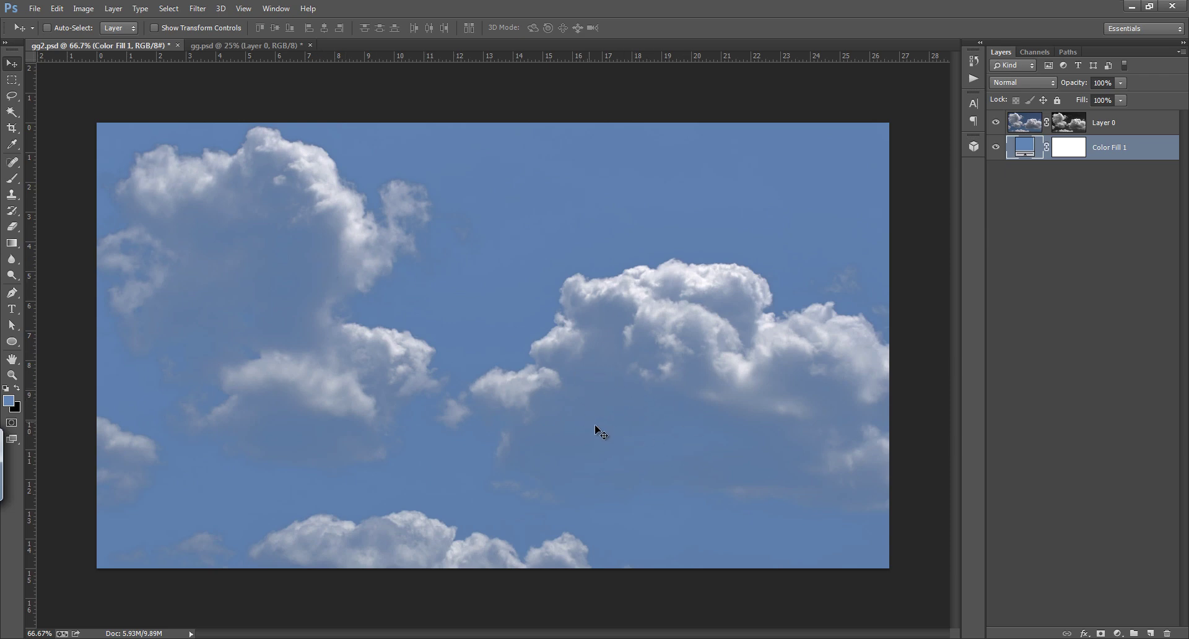
{"action": "left_click", "coordinate": [1066, 126]}
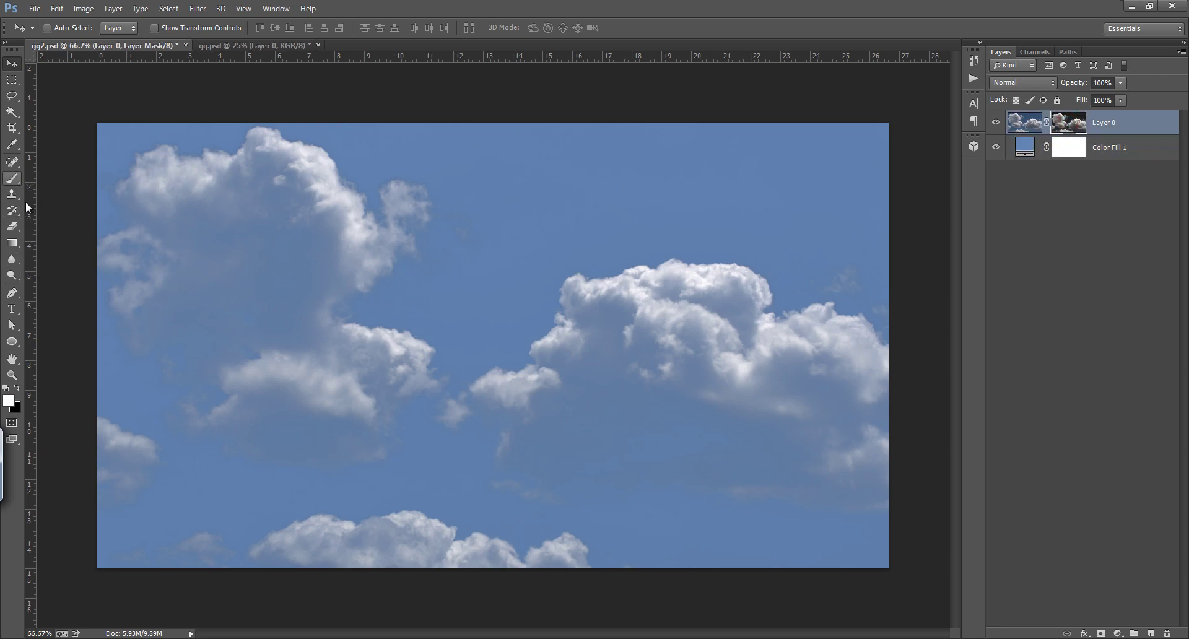
Choose the Brush tool with a soft round preset and enlarge it using ]
{"action": "left_click", "coordinate": [12, 179]}
{"action": "left_click", "coordinate": [62, 28]}
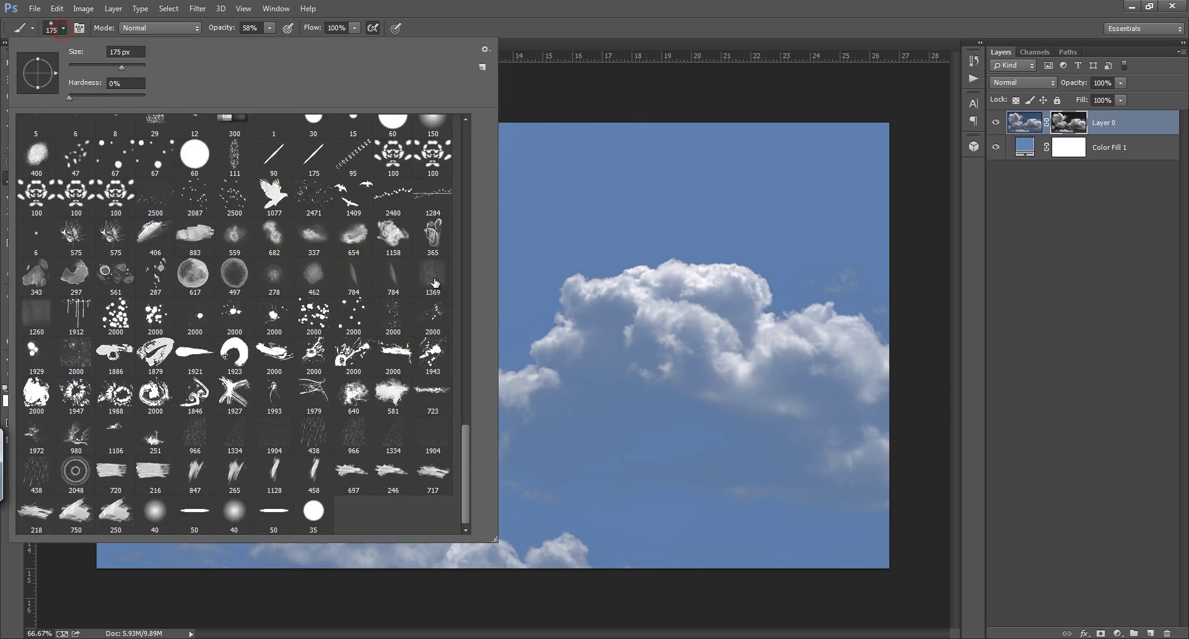
{"action": "left_click", "coordinate": [154, 519]}
{"action": "left_click", "coordinate": [528, 5]}
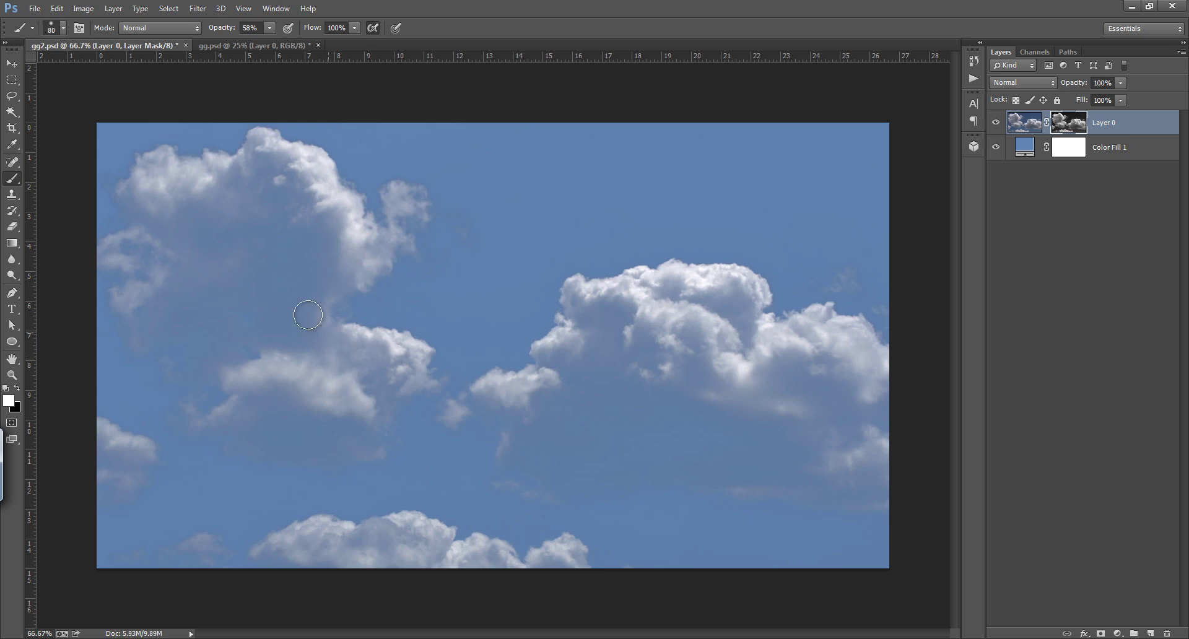
{"action": "key", "text": "bracketright"}
{"action": "key", "text": "bracketright"}
{"action": "key", "text": "bracketright"}
Paint white at 58% opacity over the upper-left, lower-right and bottom clouds on the mask
{"action": "left_click", "coordinate": [255, 245]}
{"action": "mouse_move", "coordinate": [244, 258]}
{"action": "left_mouse_down"}
{"action": "mouse_move", "coordinate": [275, 187]}
{"action": "mouse_move", "coordinate": [298, 266]}
{"action": "mouse_move", "coordinate": [244, 310]}
{"action": "mouse_move", "coordinate": [176, 299]}
{"action": "mouse_move", "coordinate": [263, 348]}
{"action": "mouse_move", "coordinate": [228, 337]}
{"action": "mouse_move", "coordinate": [196, 223]}
{"action": "mouse_move", "coordinate": [260, 340]}
{"action": "left_mouse_up"}
{"action": "mouse_move", "coordinate": [641, 439]}
{"action": "left_mouse_down"}
{"action": "mouse_move", "coordinate": [566, 417]}
{"action": "mouse_move", "coordinate": [611, 345]}
{"action": "mouse_move", "coordinate": [613, 404]}
{"action": "mouse_move", "coordinate": [528, 453]}
{"action": "mouse_move", "coordinate": [601, 467]}
{"action": "mouse_move", "coordinate": [637, 385]}
{"action": "mouse_move", "coordinate": [704, 430]}
{"action": "mouse_move", "coordinate": [565, 476]}
{"action": "mouse_move", "coordinate": [783, 446]}
{"action": "mouse_move", "coordinate": [774, 376]}
{"action": "mouse_move", "coordinate": [622, 323]}
{"action": "mouse_move", "coordinate": [613, 335]}
{"action": "mouse_move", "coordinate": [737, 310]}
{"action": "mouse_move", "coordinate": [805, 409]}
{"action": "mouse_move", "coordinate": [857, 430]}
{"action": "mouse_move", "coordinate": [809, 412]}
{"action": "mouse_move", "coordinate": [831, 473]}
{"action": "mouse_move", "coordinate": [345, 395]}
{"action": "mouse_move", "coordinate": [263, 406]}
{"action": "mouse_move", "coordinate": [345, 417]}
{"action": "mouse_move", "coordinate": [242, 351]}
{"action": "left_mouse_up"}
{"action": "mouse_move", "coordinate": [272, 245]}
{"action": "left_mouse_down"}
{"action": "mouse_move", "coordinate": [287, 202]}
{"action": "mouse_move", "coordinate": [334, 236]}
{"action": "mouse_move", "coordinate": [162, 267]}
{"action": "mouse_move", "coordinate": [181, 286]}
{"action": "mouse_move", "coordinate": [264, 219]}
{"action": "mouse_move", "coordinate": [175, 194]}
{"action": "mouse_move", "coordinate": [325, 208]}
{"action": "mouse_move", "coordinate": [339, 244]}
{"action": "mouse_move", "coordinate": [292, 273]}
{"action": "mouse_move", "coordinate": [274, 398]}
{"action": "mouse_move", "coordinate": [313, 344]}
{"action": "left_mouse_up"}
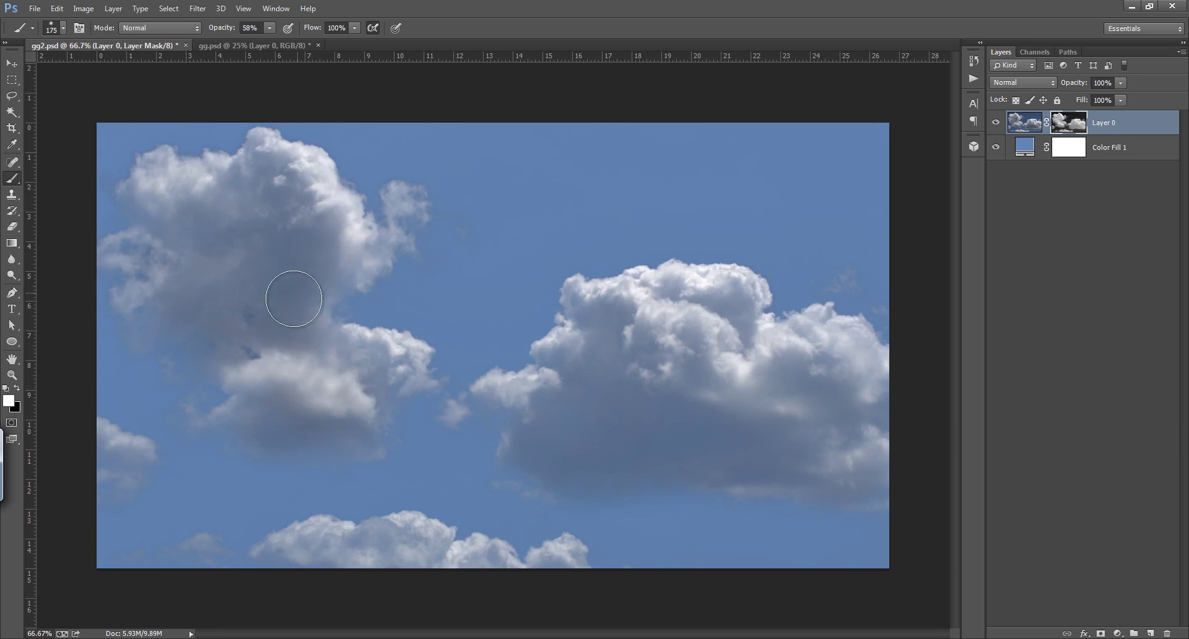
{"action": "mouse_move", "coordinate": [324, 557]}
{"action": "left_mouse_down"}
{"action": "mouse_move", "coordinate": [312, 565]}
{"action": "mouse_move", "coordinate": [424, 552]}
{"action": "mouse_move", "coordinate": [438, 566]}
{"action": "mouse_move", "coordinate": [294, 571]}
{"action": "left_mouse_up"}
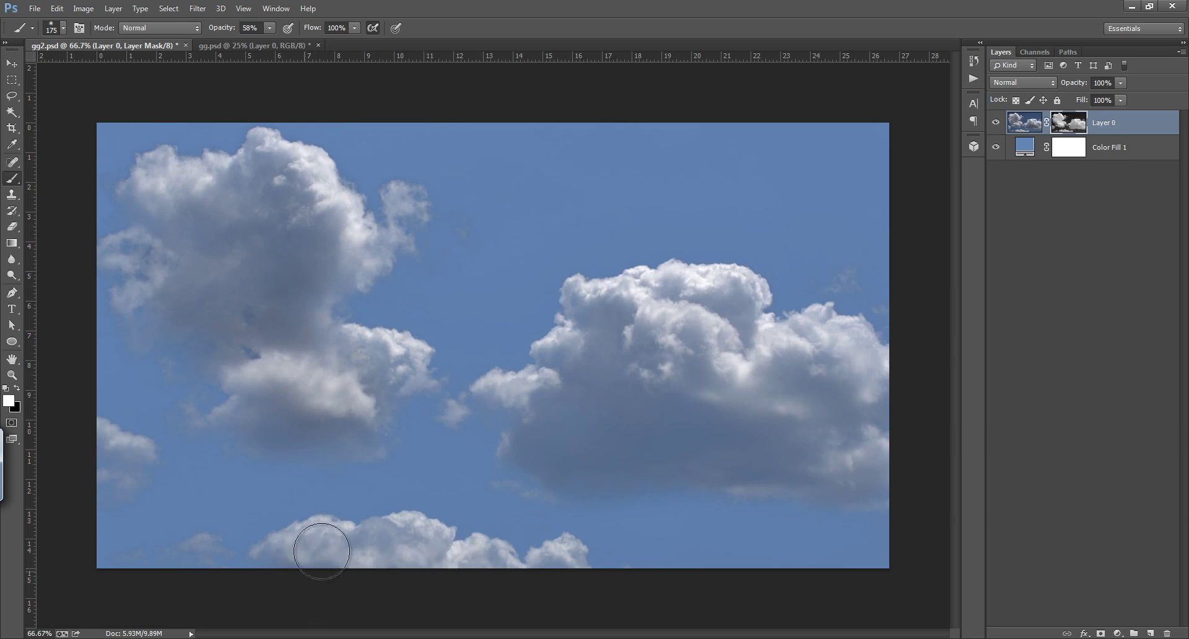
{"action": "mouse_move", "coordinate": [314, 192]}
{"action": "left_mouse_down"}
{"action": "mouse_move", "coordinate": [313, 165]}
{"action": "mouse_move", "coordinate": [321, 225]}
{"action": "left_mouse_up"}
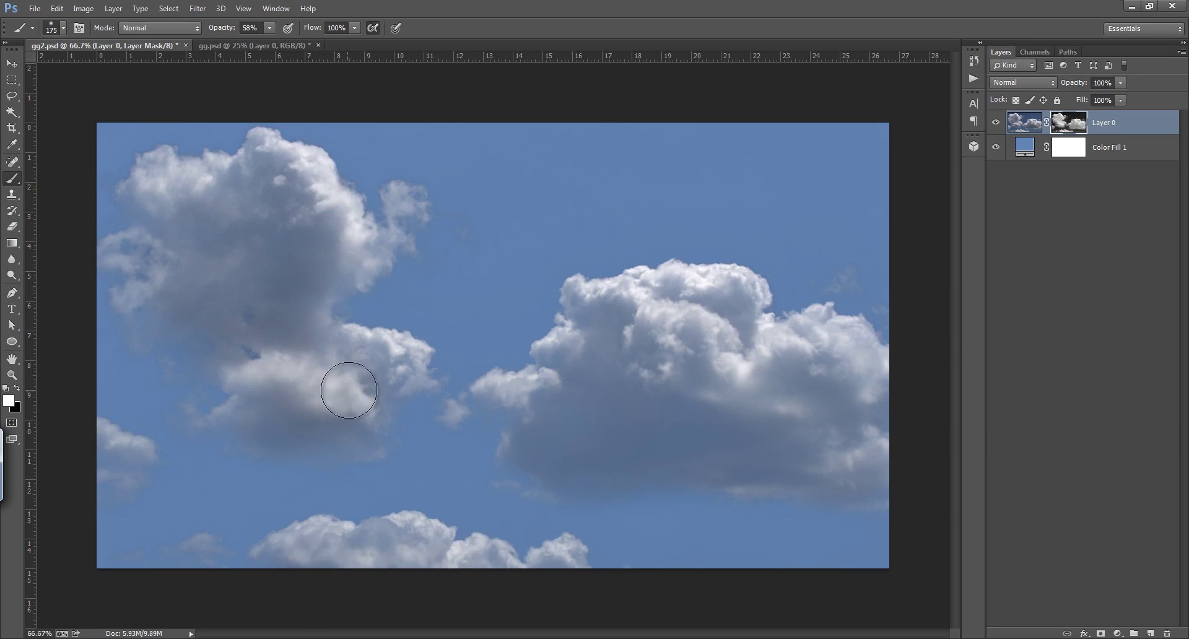
{"action": "left_click_drag", "start_coordinate": [351, 388], "coordinate": [370, 370]}
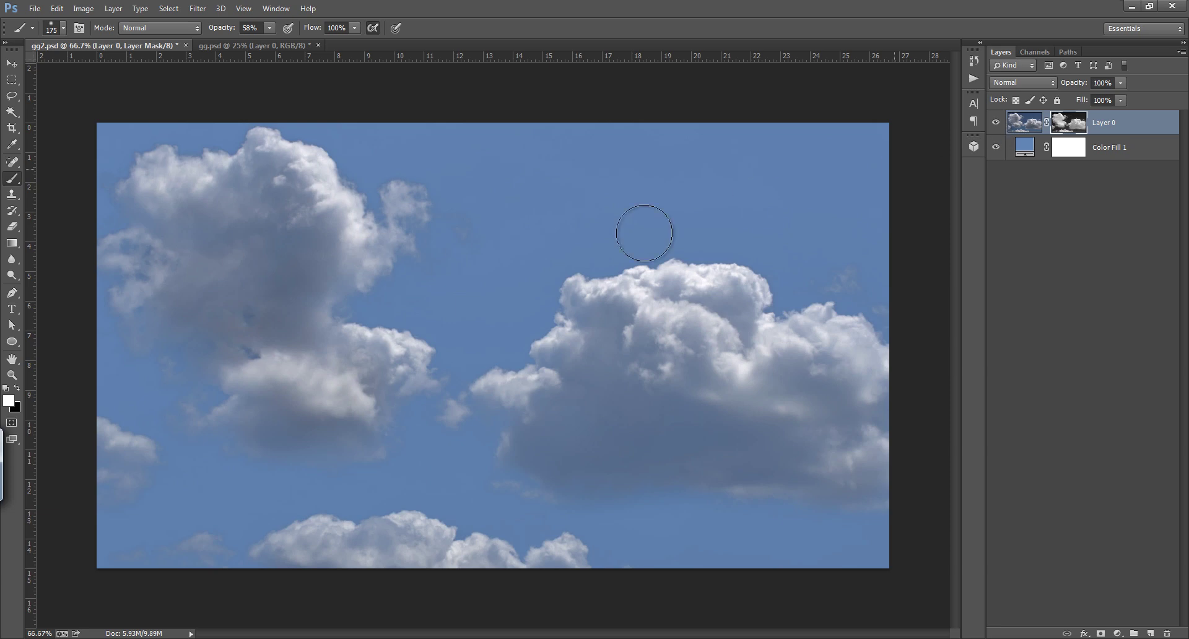
{"action": "left_click", "coordinate": [13, 63]}
{"action": "left_click_drag", "start_coordinate": [629, 285], "coordinate": [682, 269]}
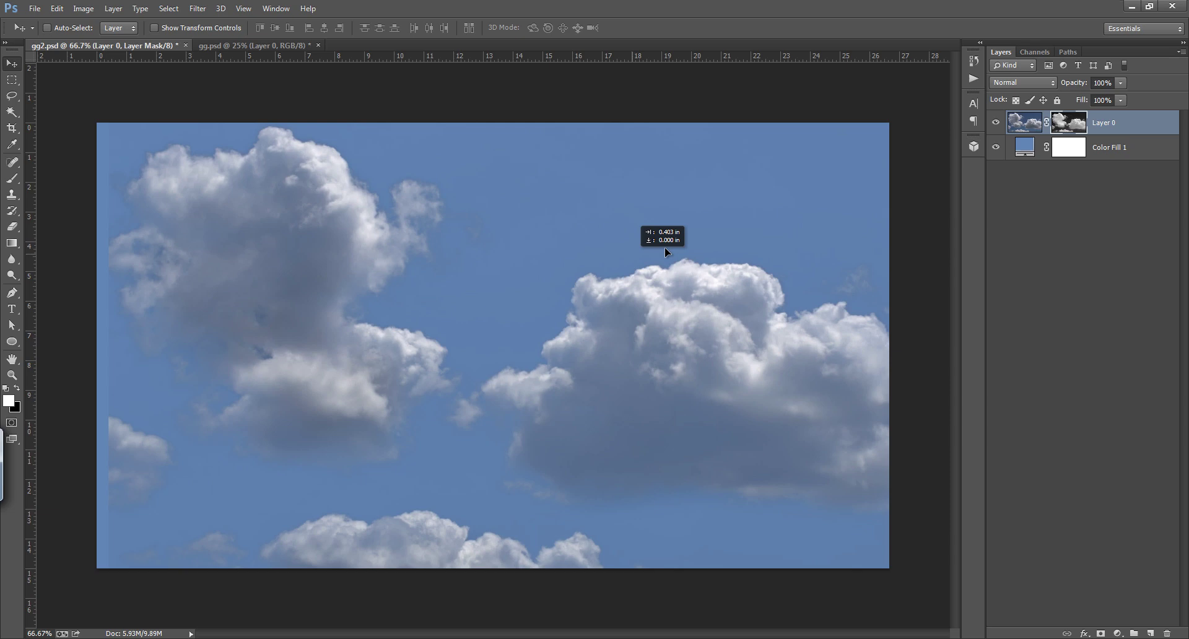
{"action": "left_click_drag", "start_coordinate": [665, 248], "coordinate": [625, 297]}
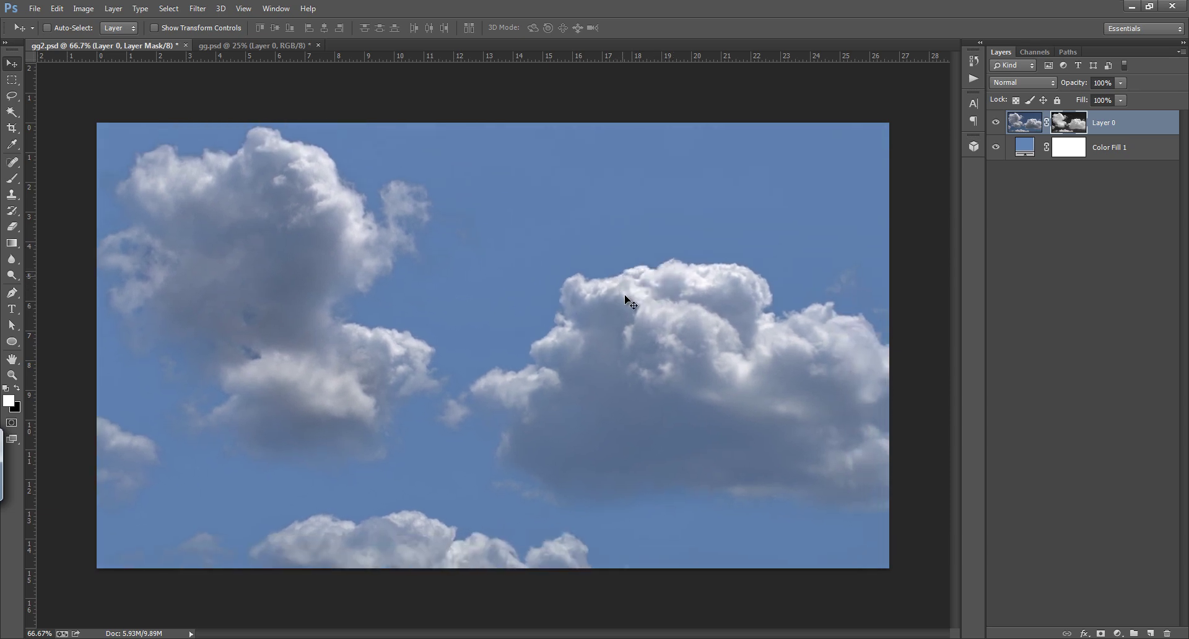